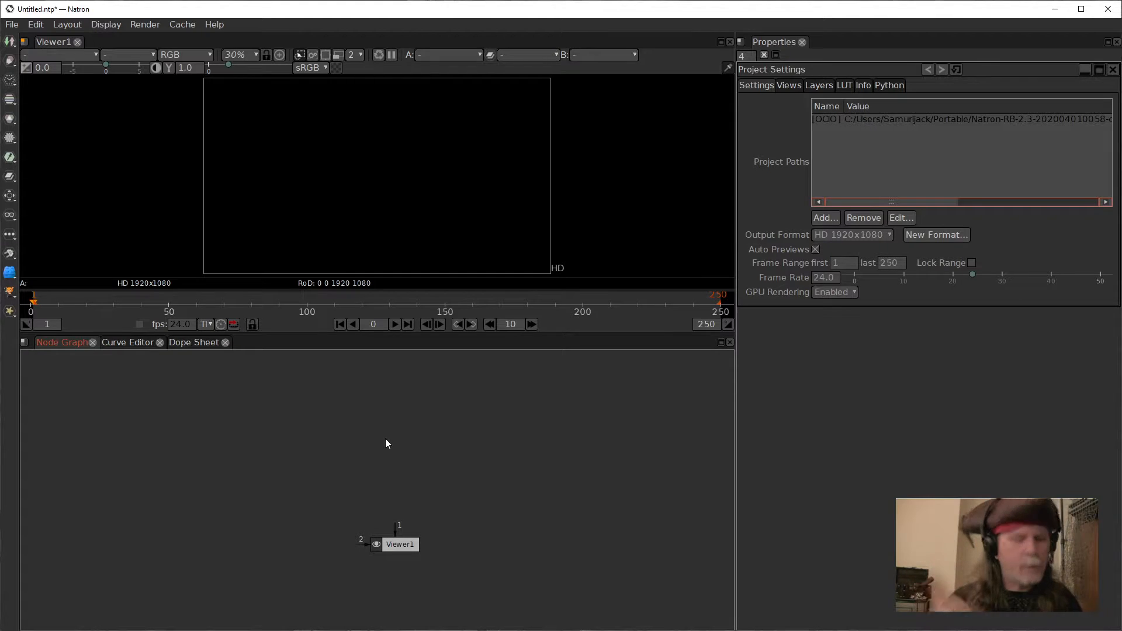
Step: Add a Rand node to the node graph and connect it to the viewer
key("Tab")
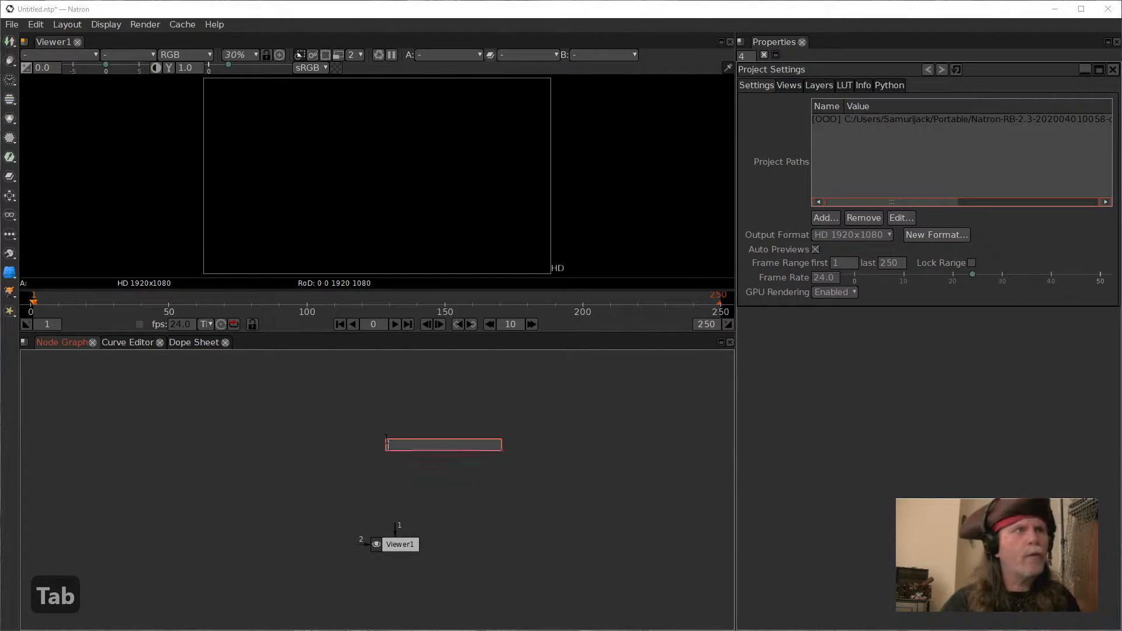
type("ran")
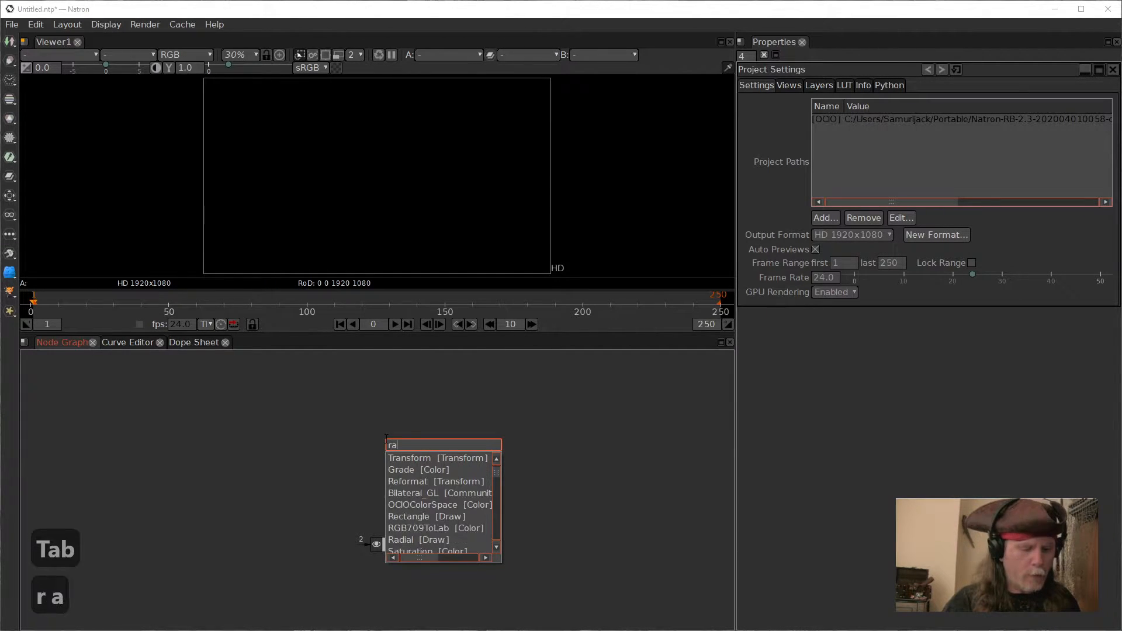
key("Down")
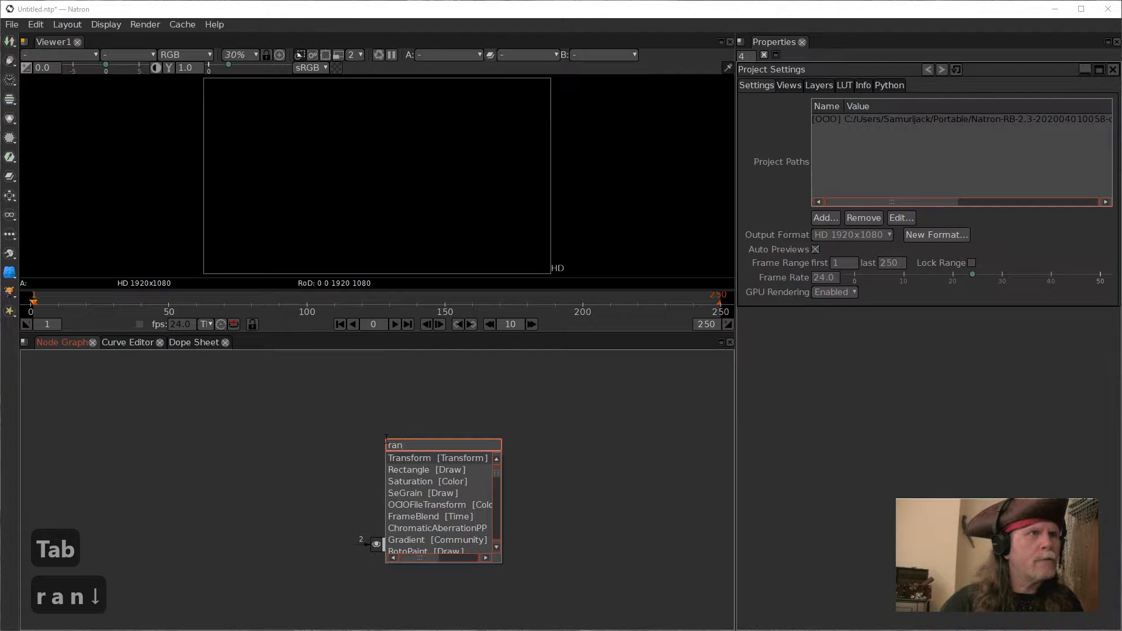
key("BackSpace")
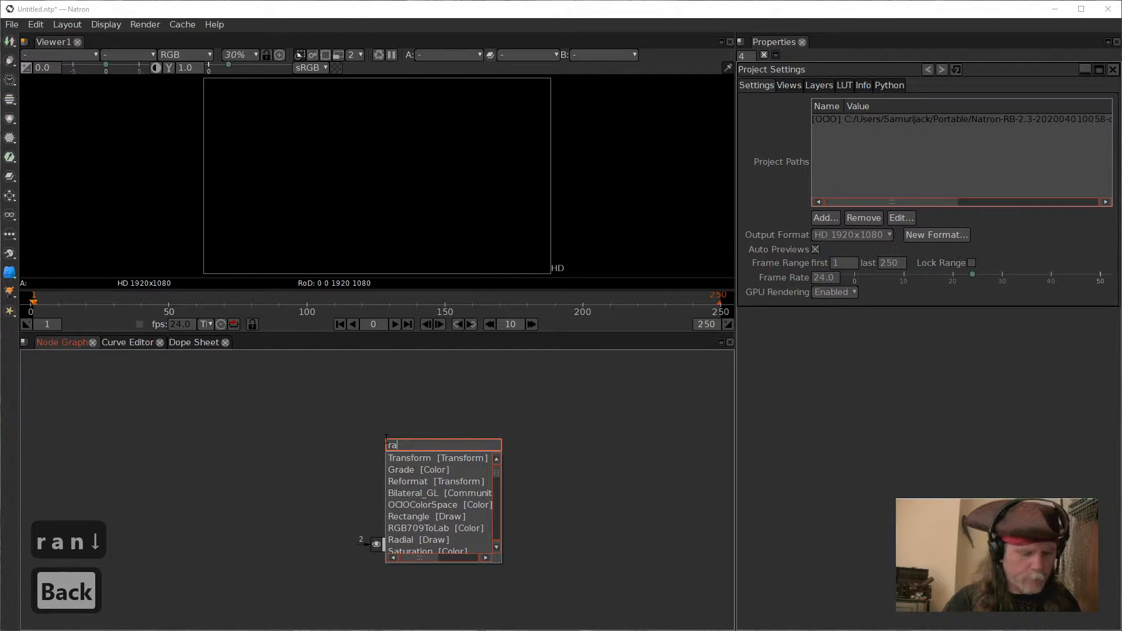
type("nd")
key("Down")
key("Down")
key("Down")
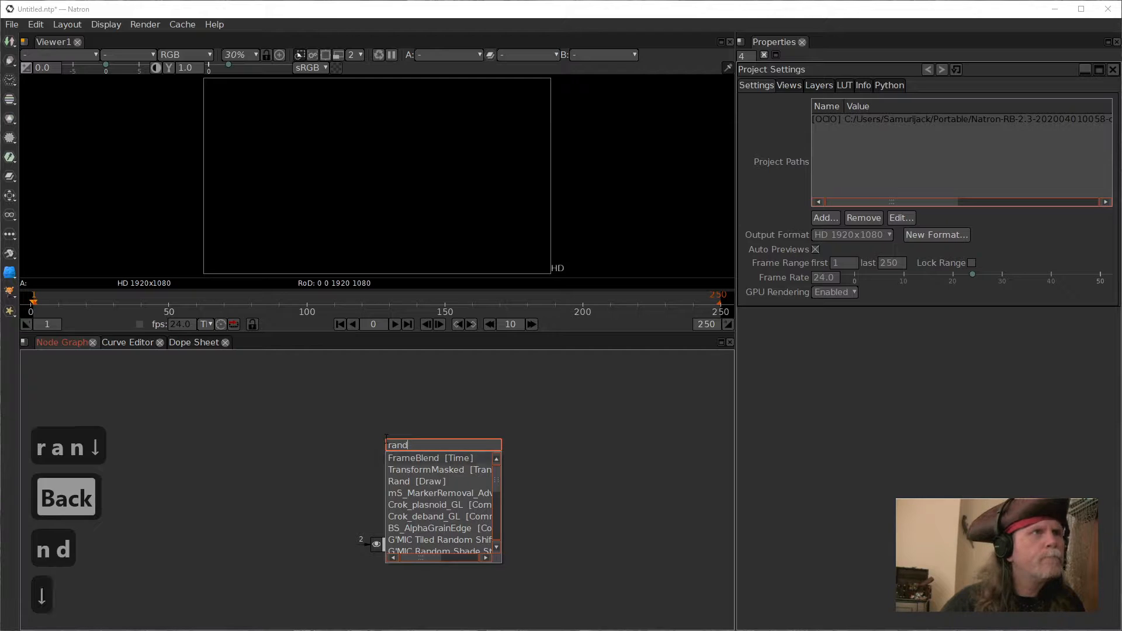
key("Return")
mouse_move(406, 443)
left_mouse_down()
mouse_move(383, 438)
mouse_move(395, 451)
left_mouse_up()
key("1")
Step: Play the timeline to preview the animated noise, then stop playback
left_click(377, 325)
left_click(395, 325)
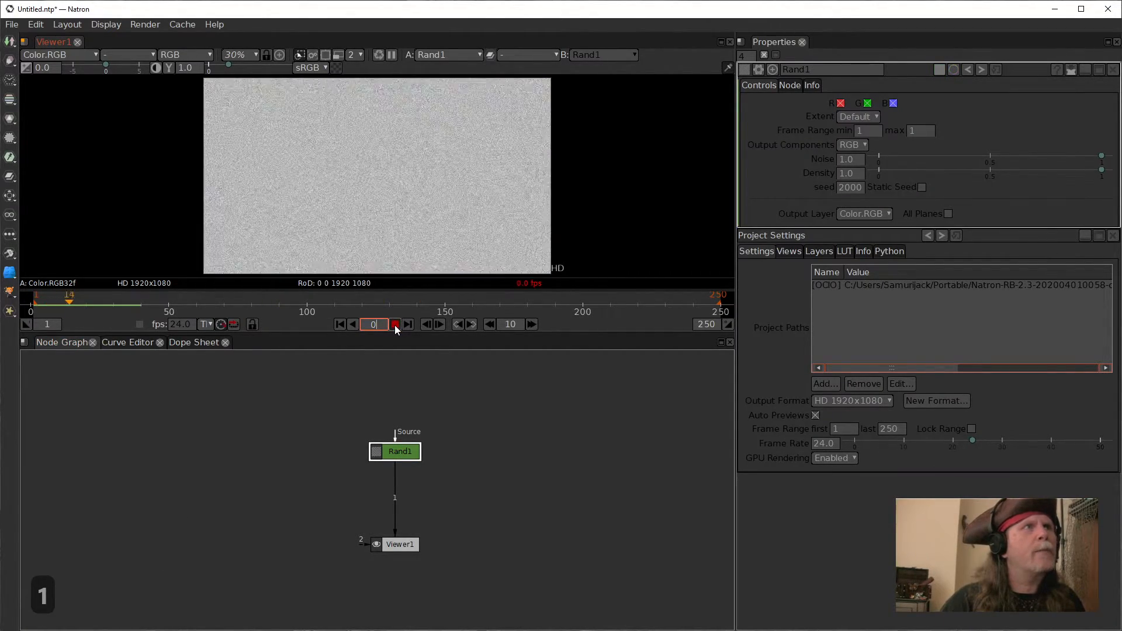
left_click(394, 325)
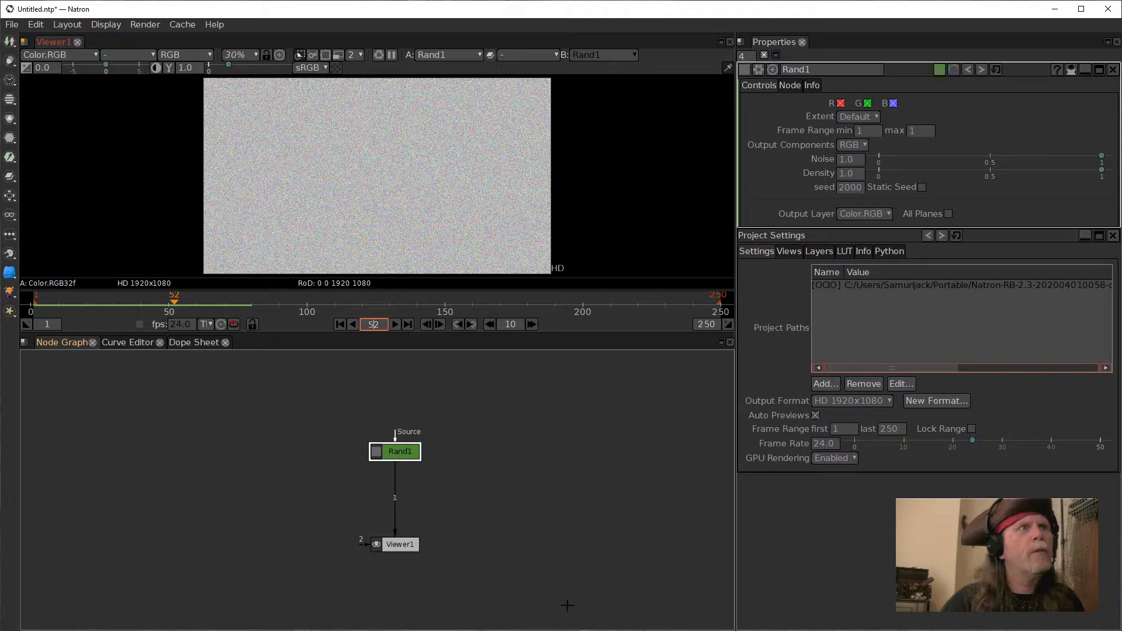
Step: Set the Rand node's extent to Size with width 16 and height 9
left_click_drag(400, 451, 400, 430)
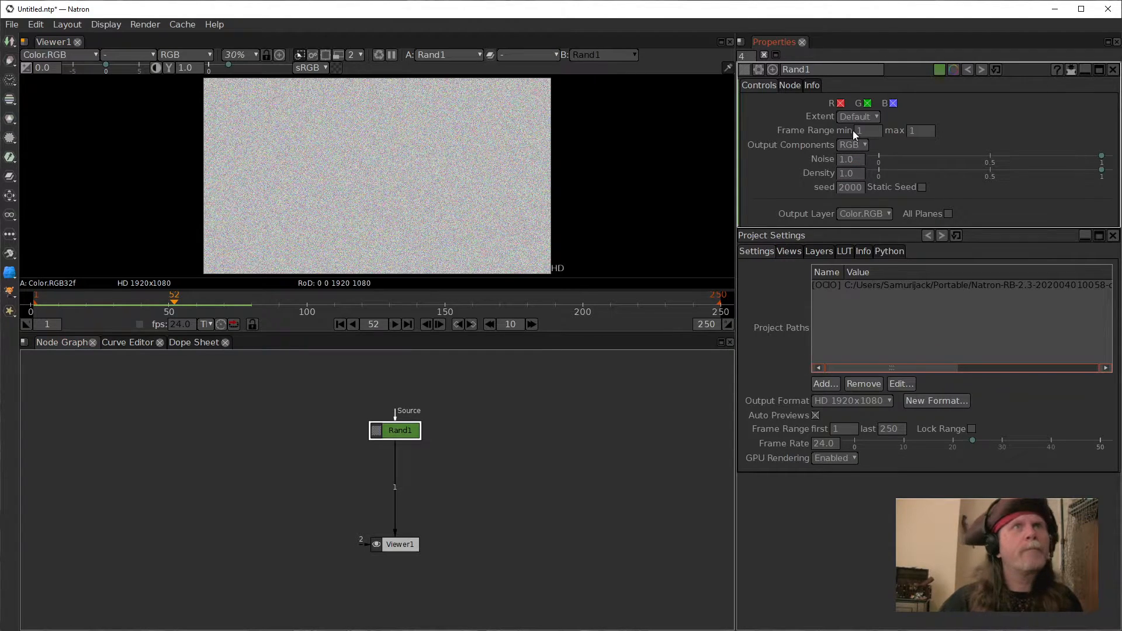
left_click(868, 117)
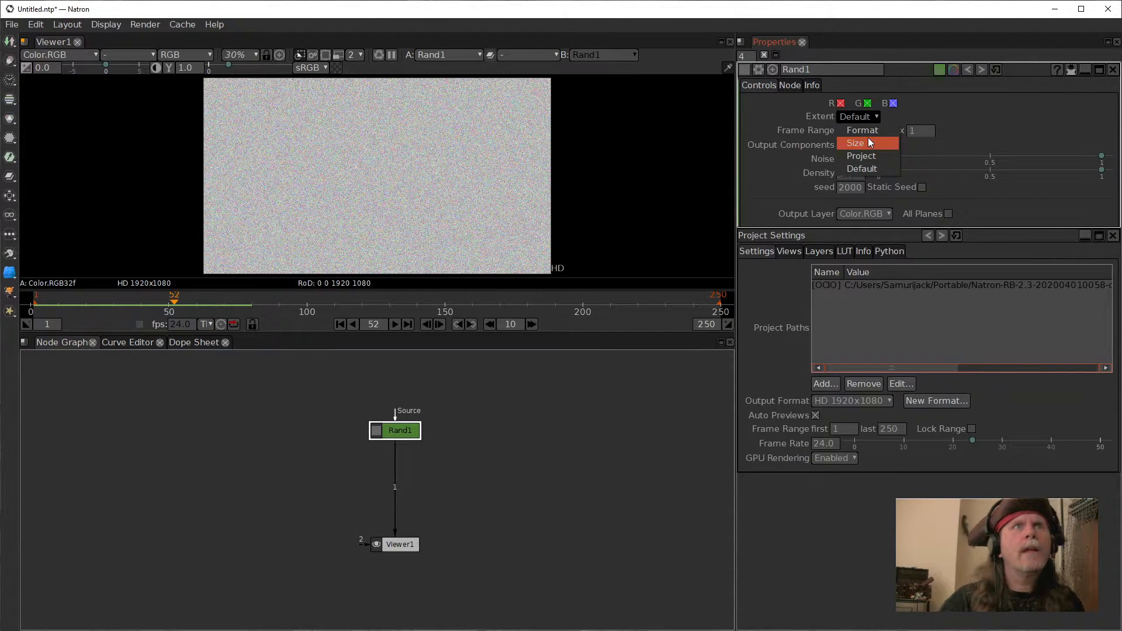
left_click(867, 142)
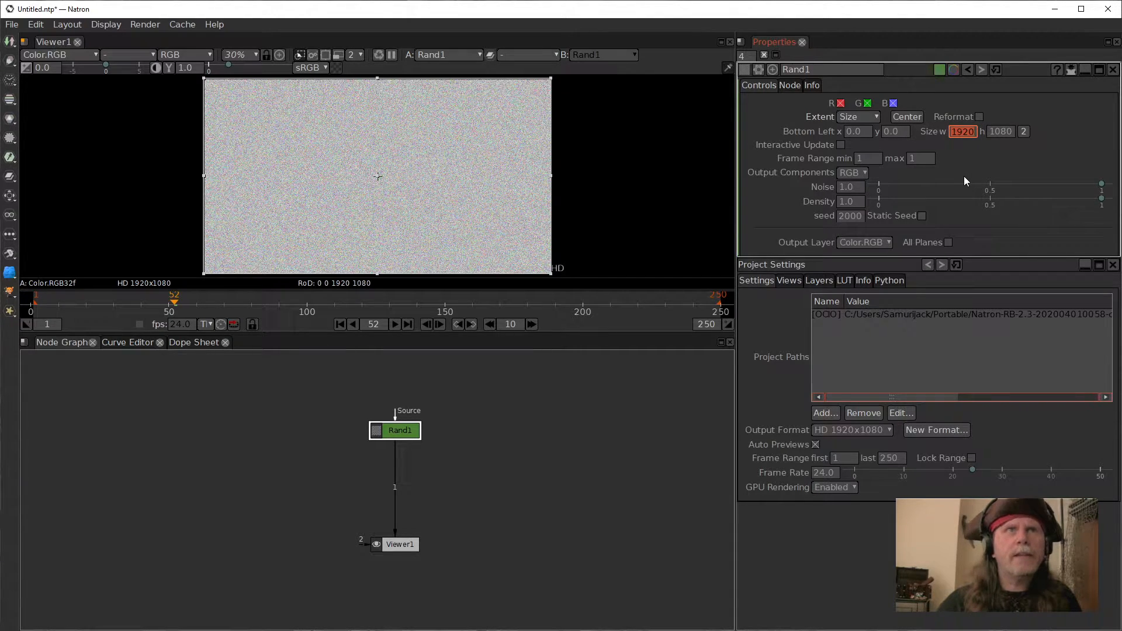
type("16")
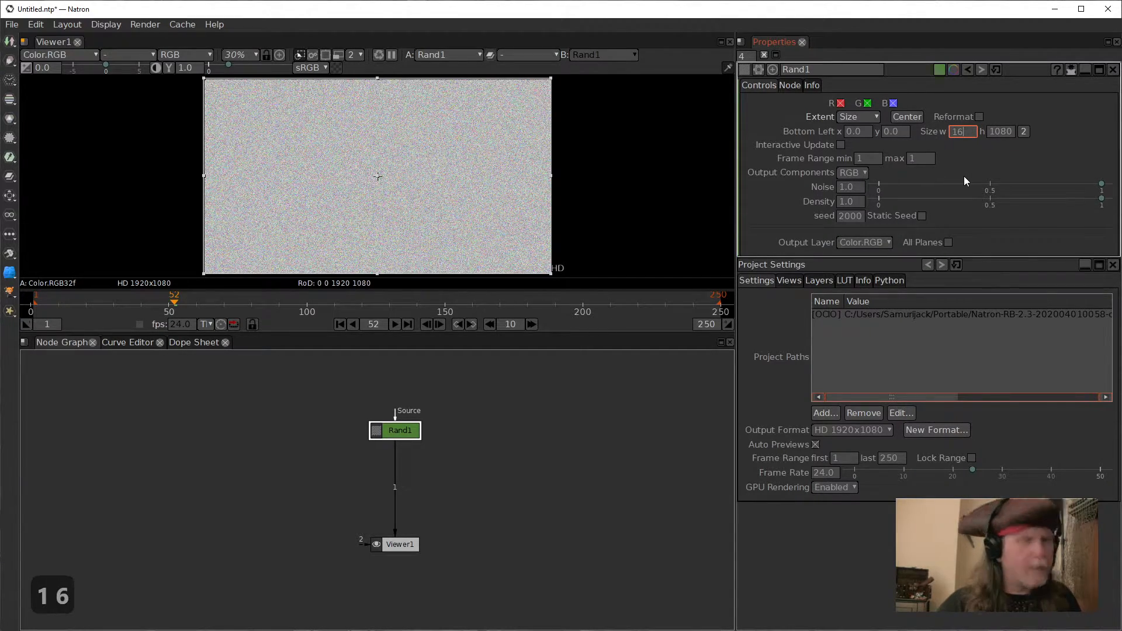
key("Tab")
type("9")
key("Return")
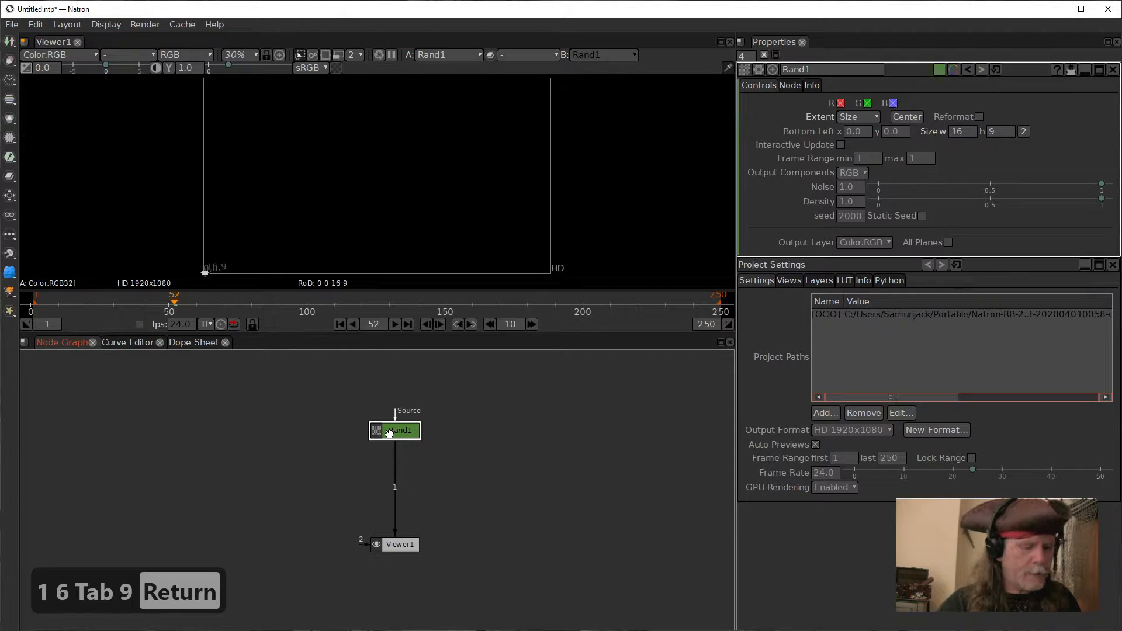
Step: Add a Transform node below the Rand node
key("Tab")
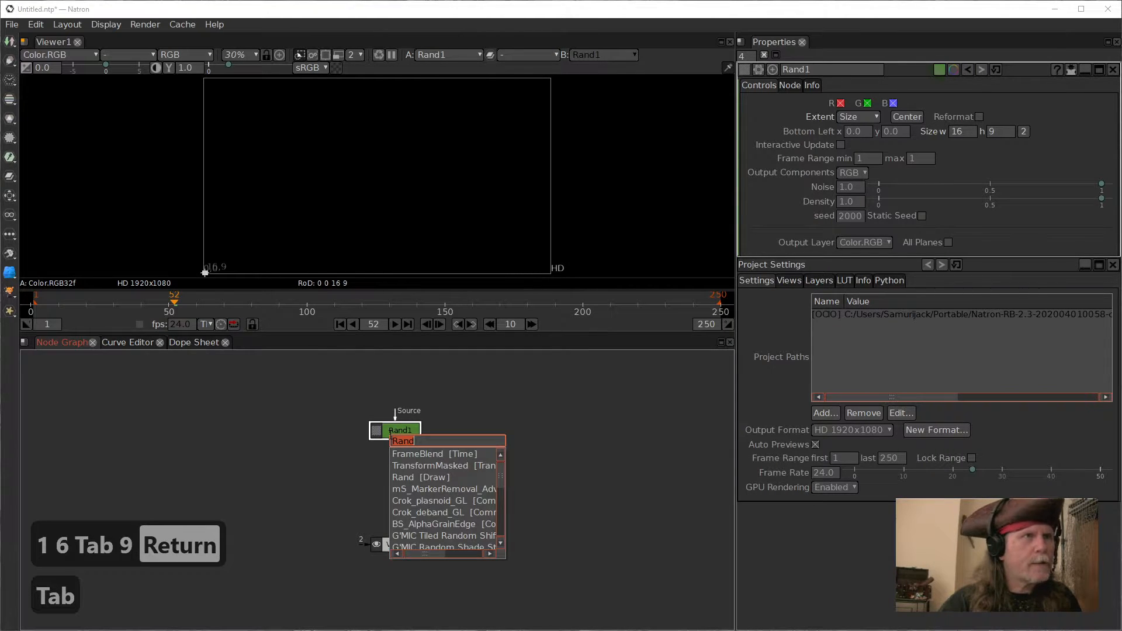
type("sc")
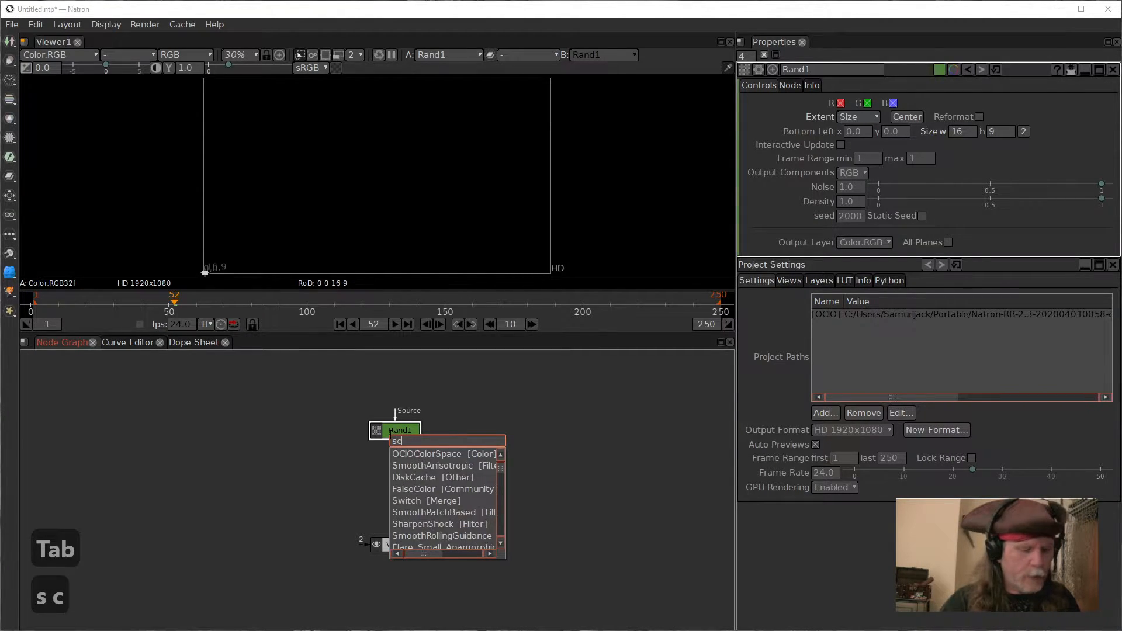
key("BackSpace")
key("BackSpace")
key("BackSpace")
type("t")
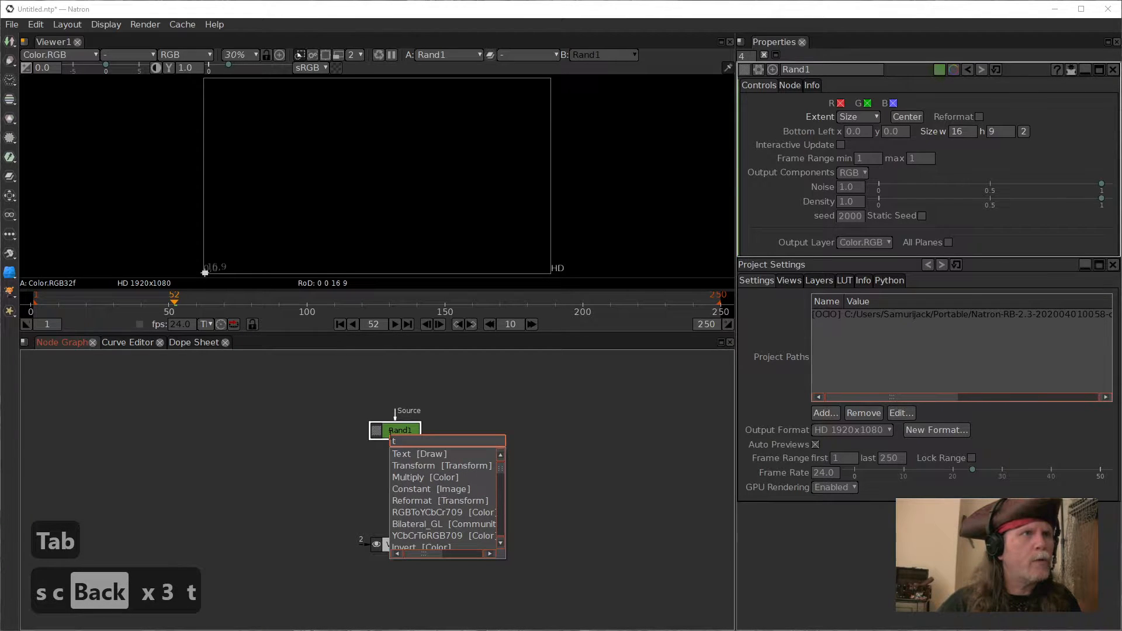
type("r")
key("Down")
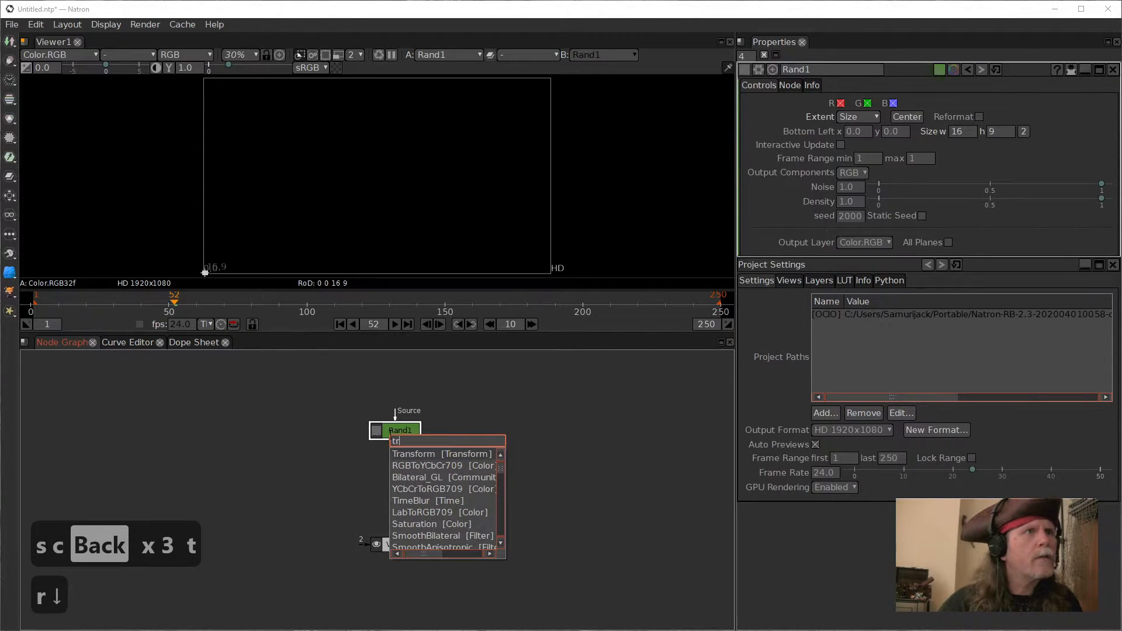
key("Return")
Step: Set the Transform node's scale to 137
left_click(867, 209)
left_click(860, 195)
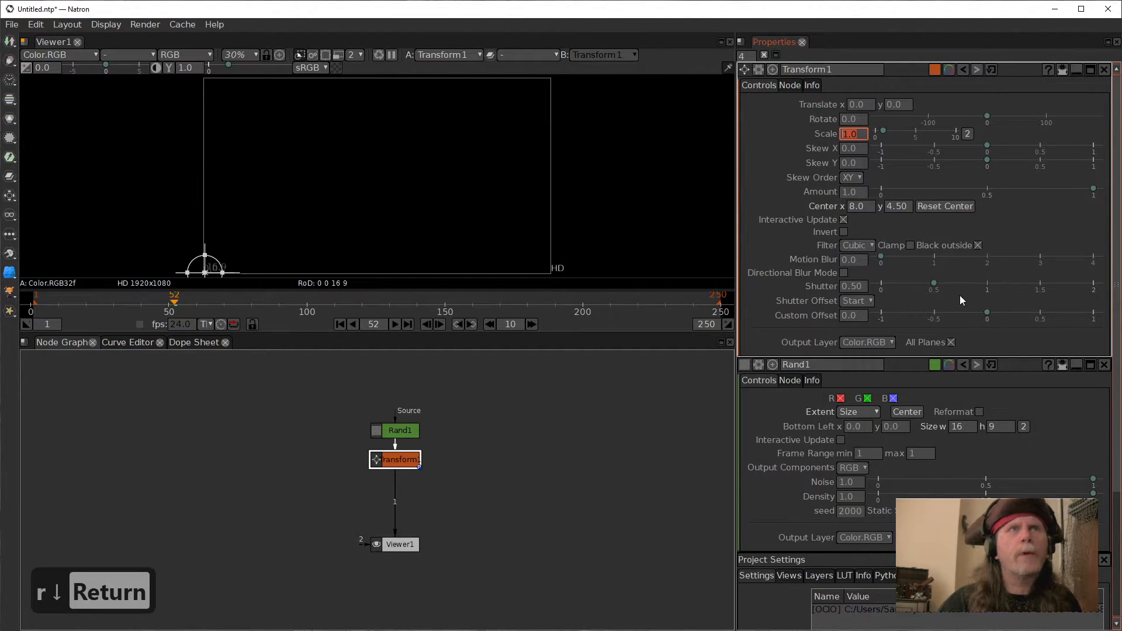
type("137")
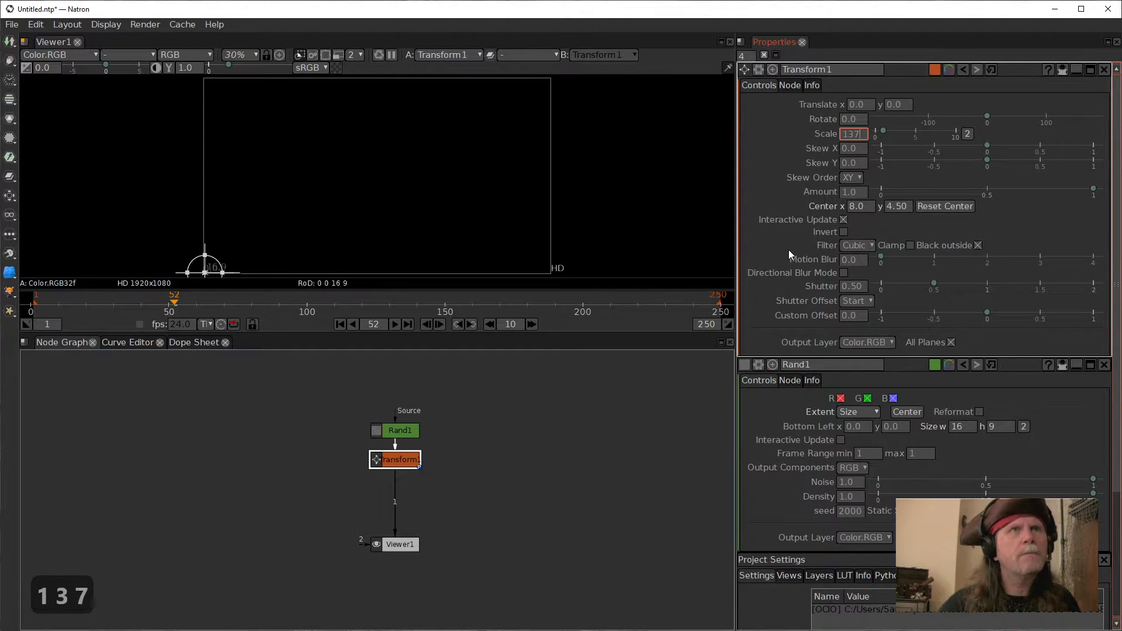
key("Return")
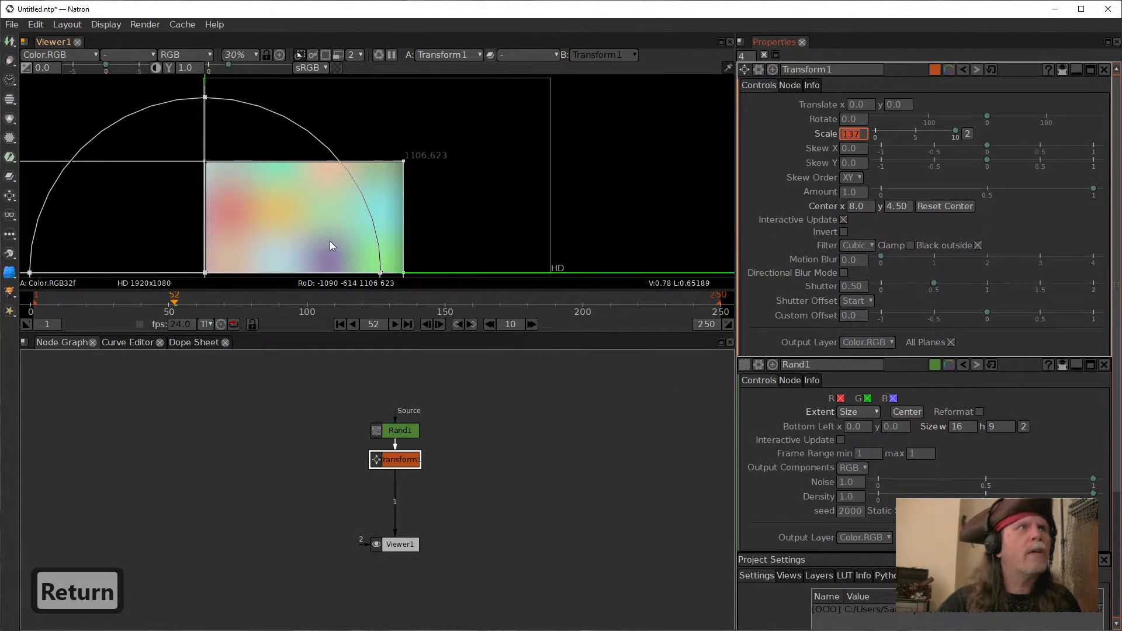
Step: Limit the properties bin to showing one node panel at a time
left_click(868, 207)
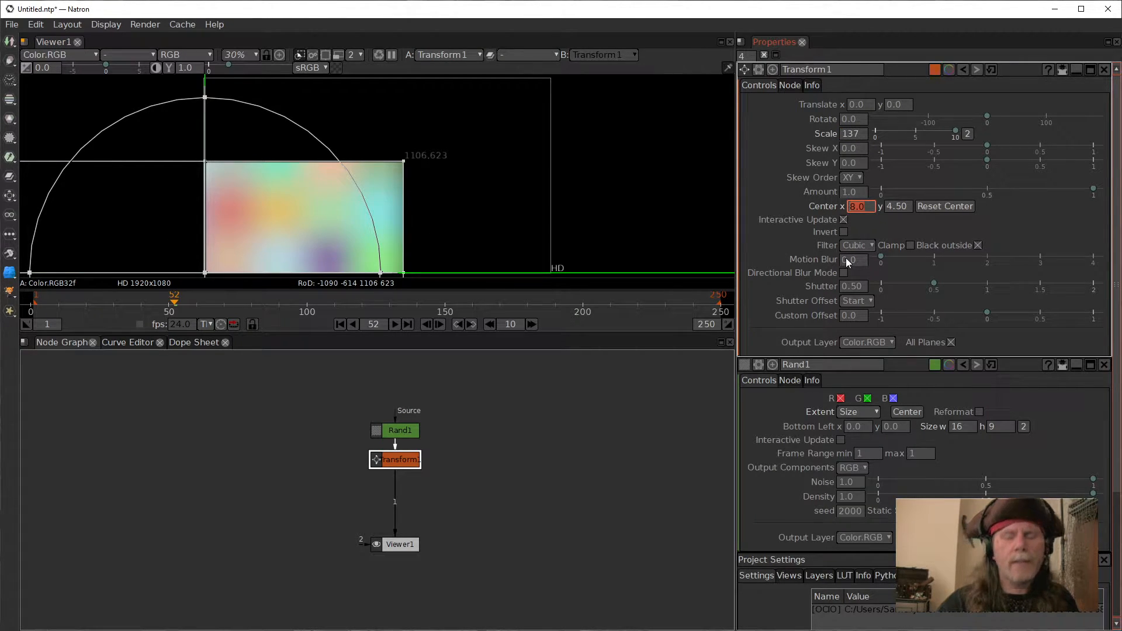
left_click(747, 57)
type("1")
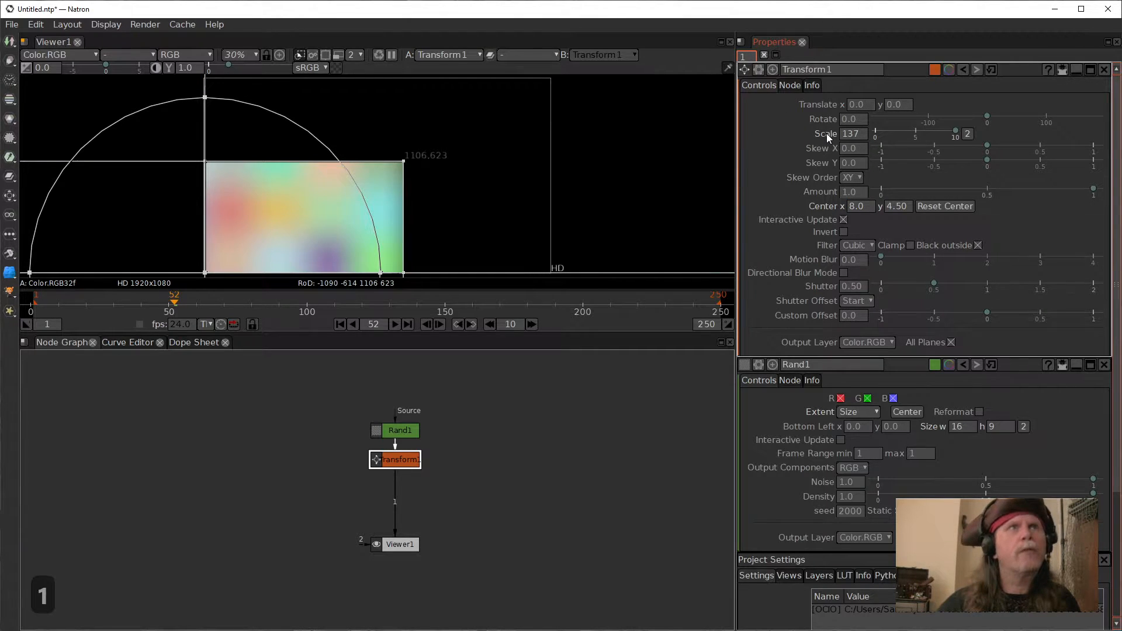
key("Return")
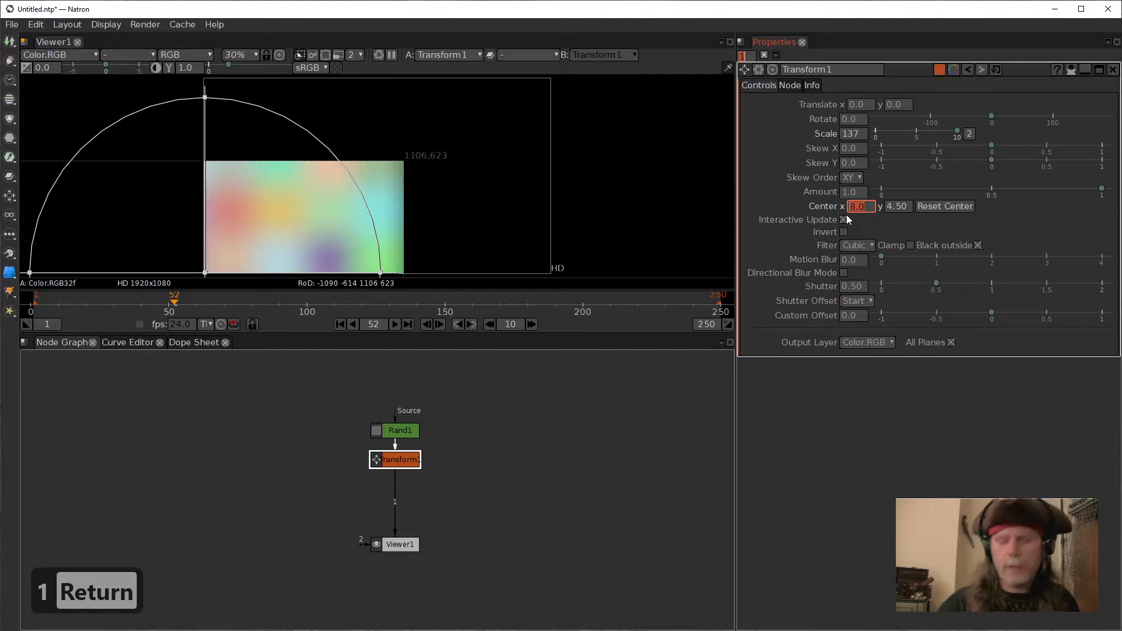
Step: Set the Transform's center to x 0 and y 0
type("0")
key("Tab")
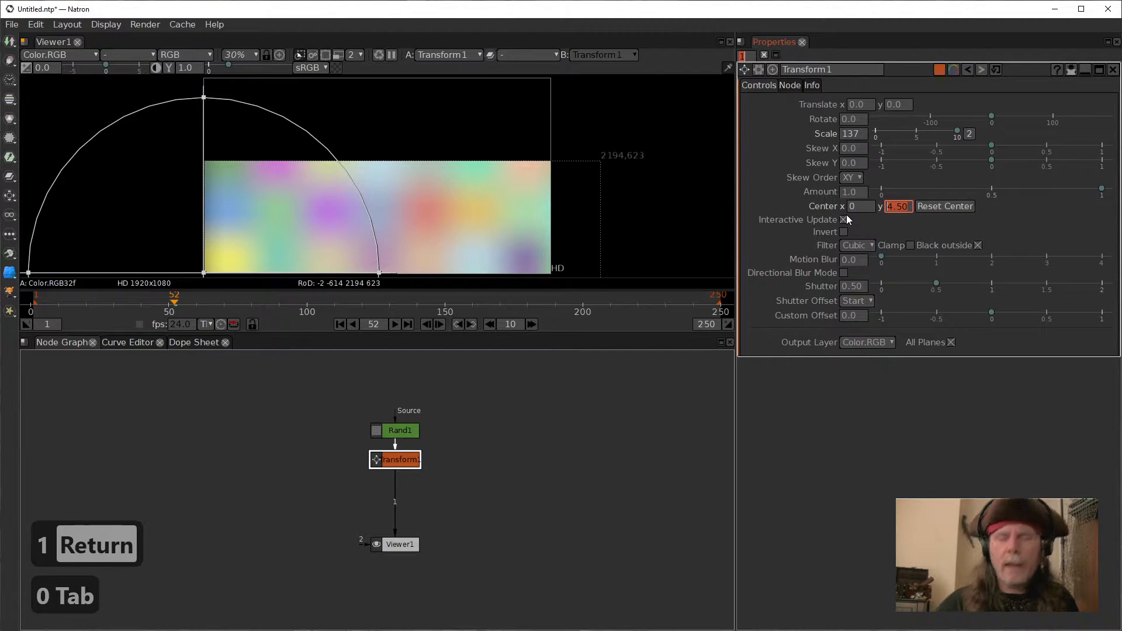
type("0")
key("Return")
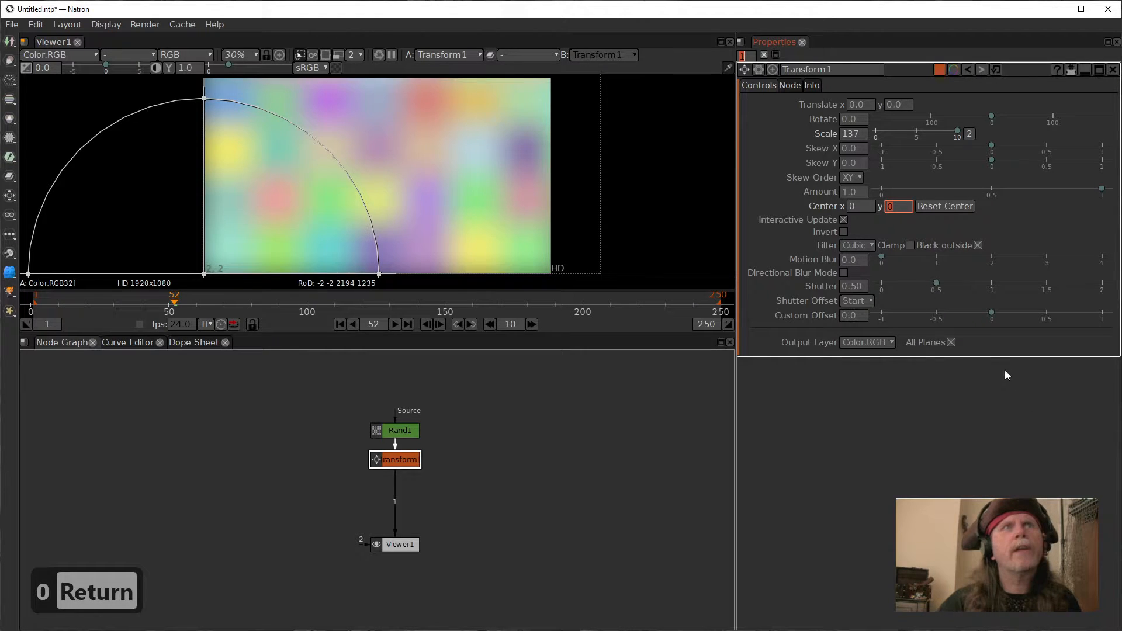
Step: Change the Transform's filter from Cubic to Box
left_click(869, 245)
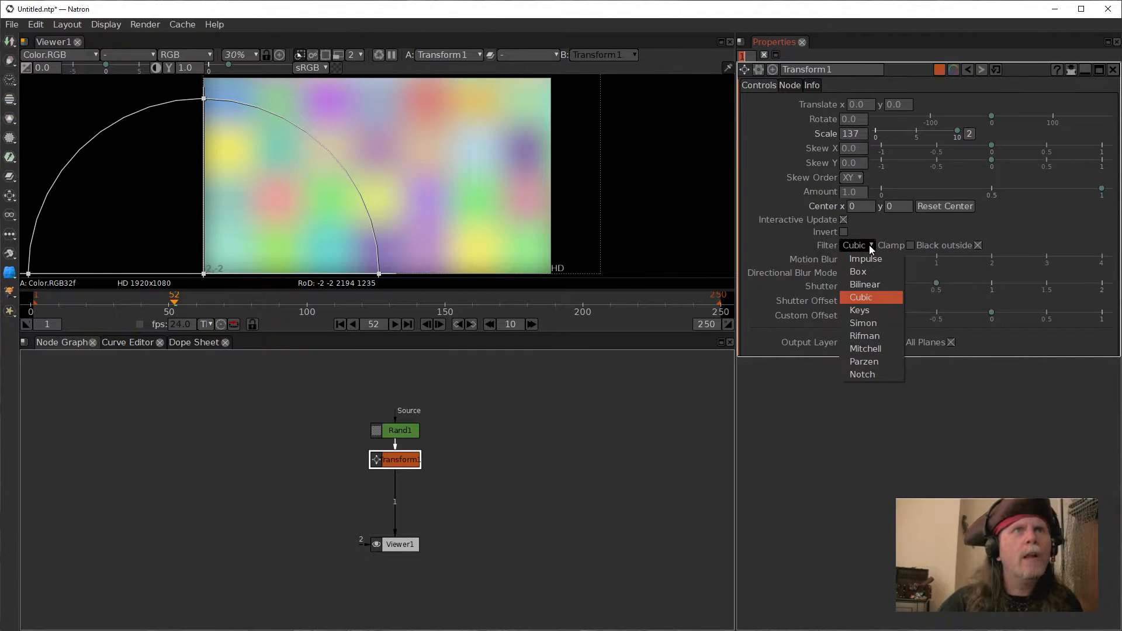
left_click(808, 241)
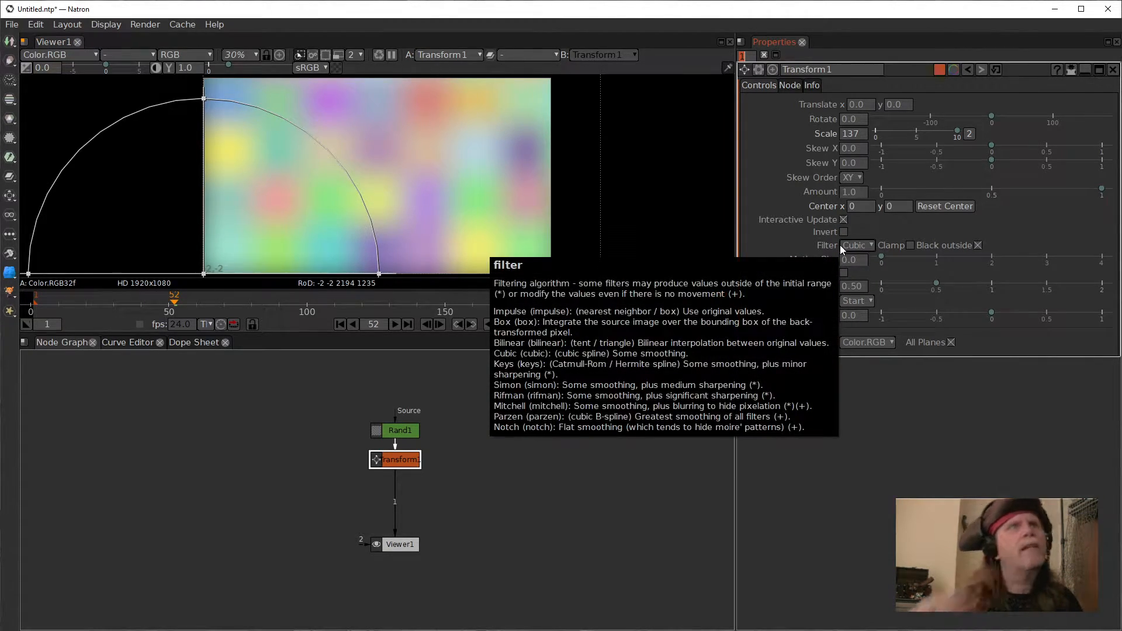
left_click(872, 246)
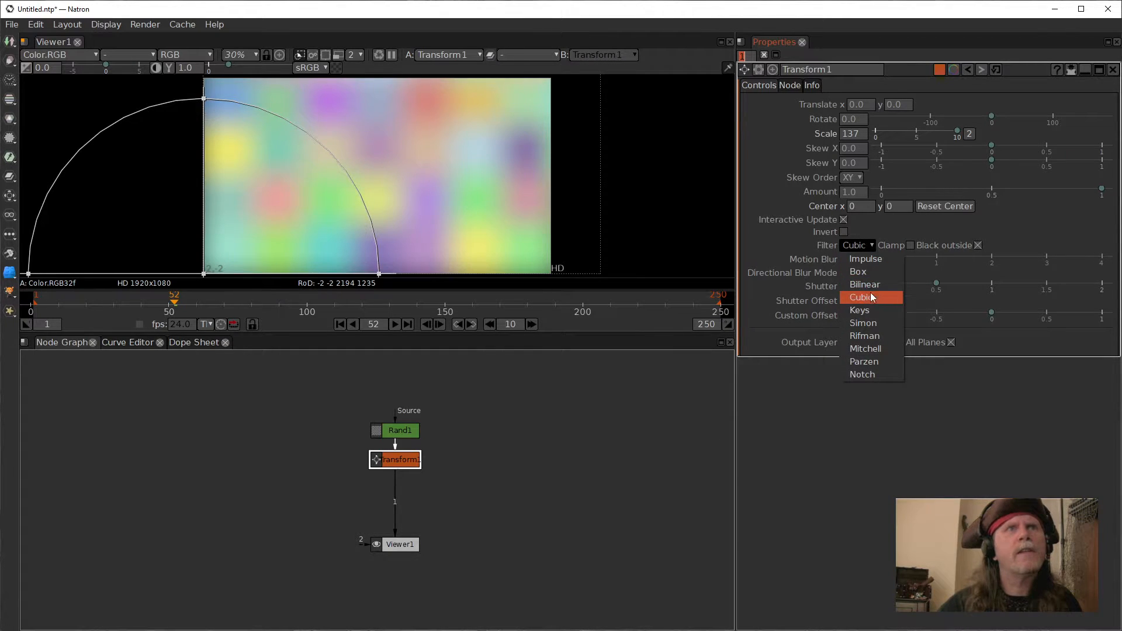
left_click(871, 272)
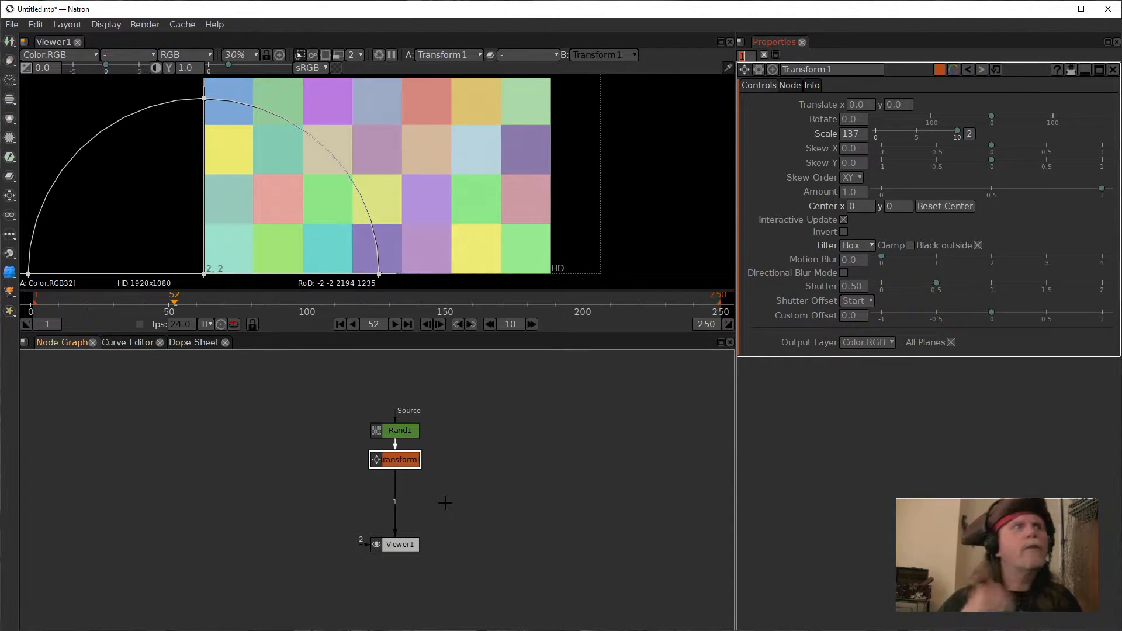
left_click(517, 517)
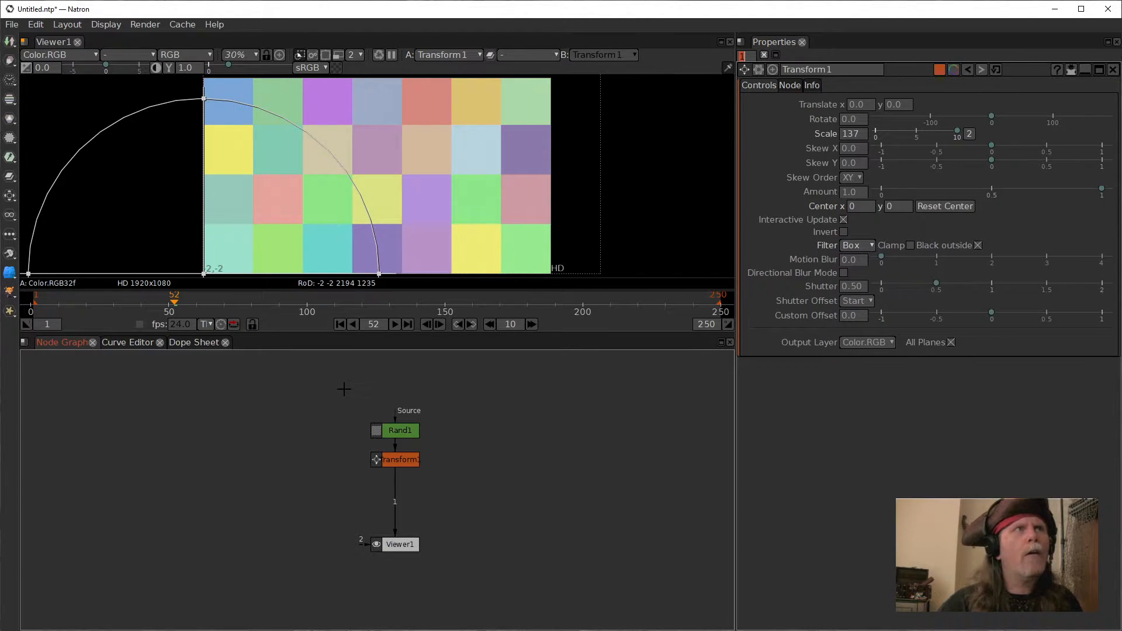
scroll(345, 389, "up", 1)
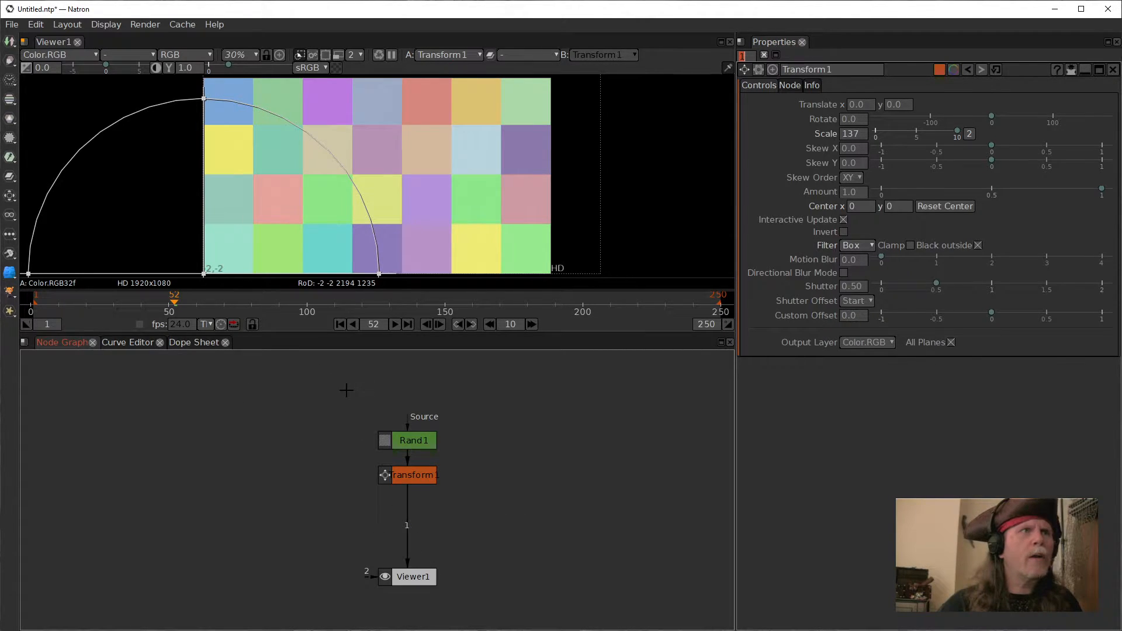
scroll(458, 453, "down", 1)
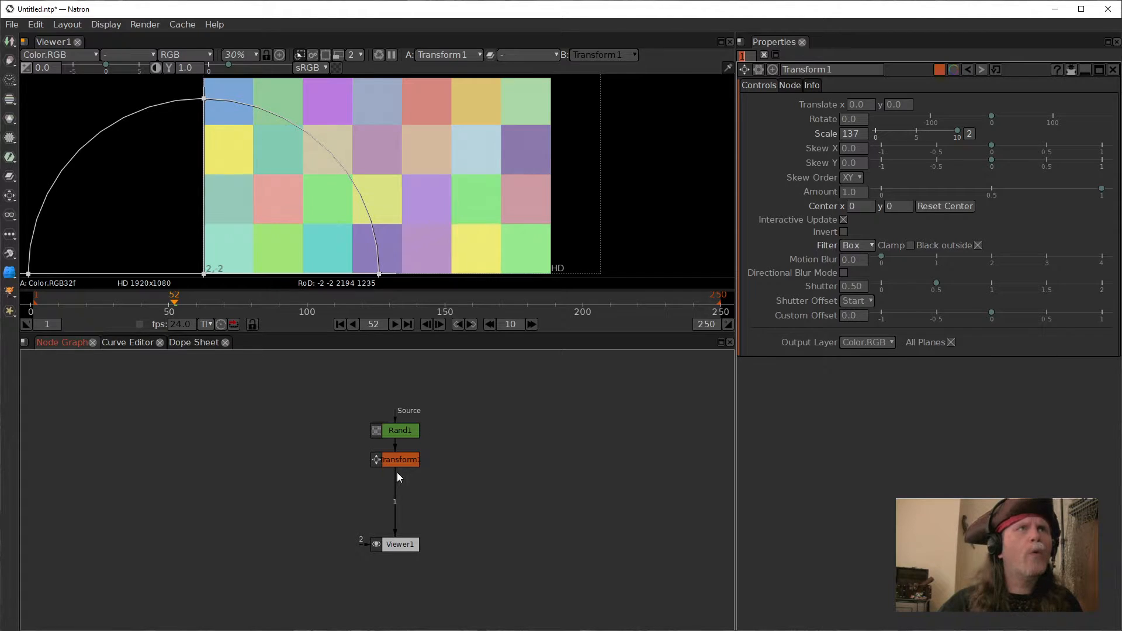
left_click_drag(586, 187, 577, 225)
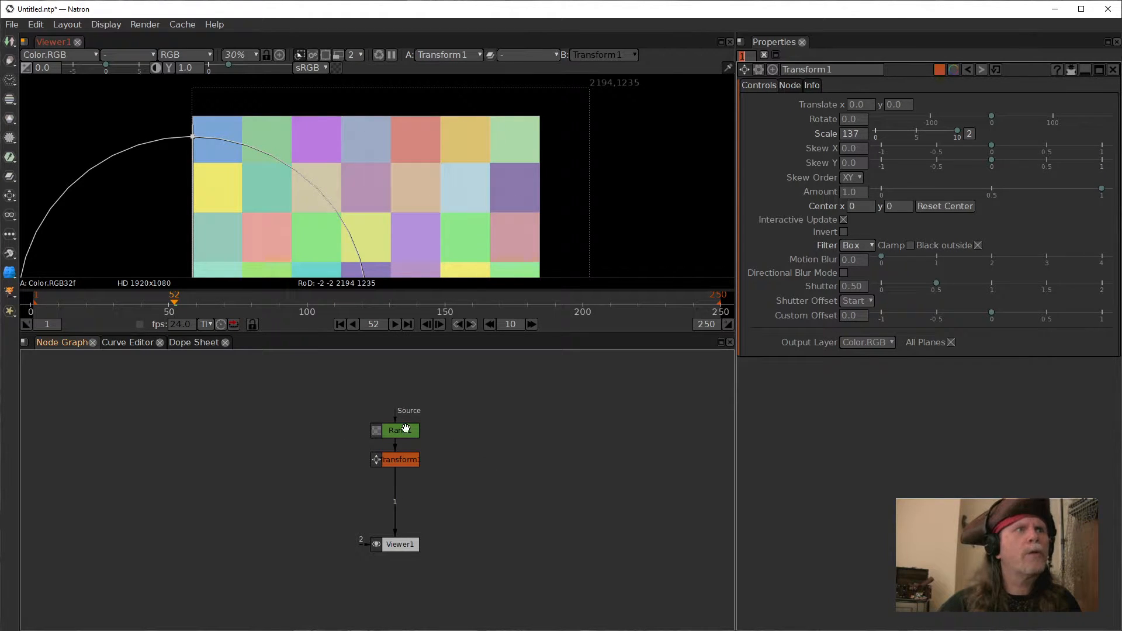
left_click_drag(500, 179, 507, 138)
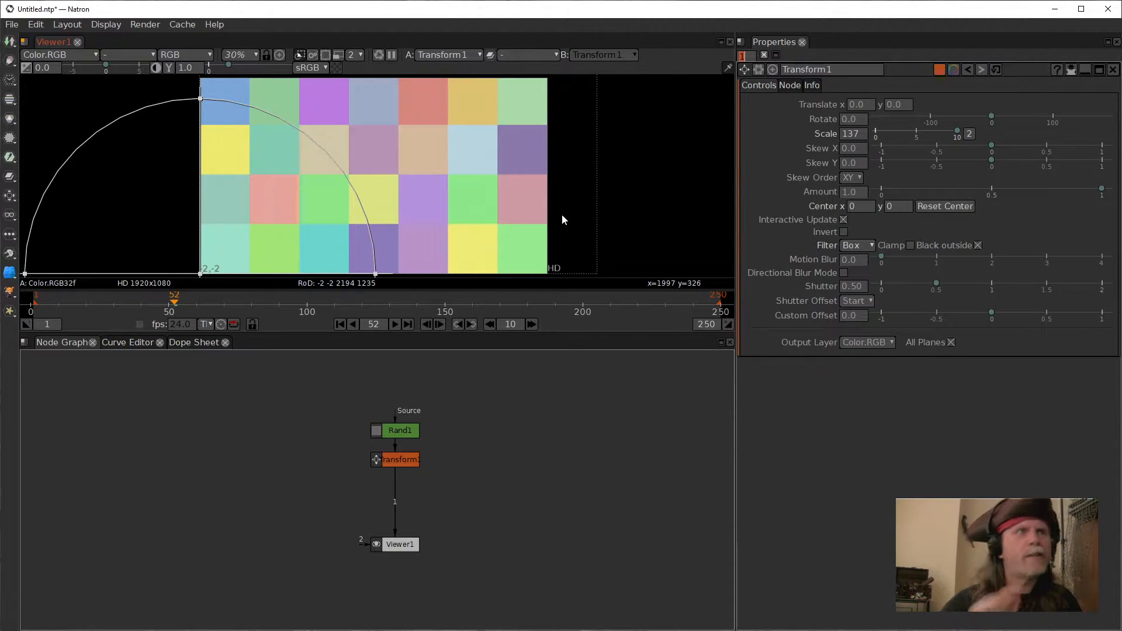
Step: Add a Crop node below the Transform node
left_click(400, 458)
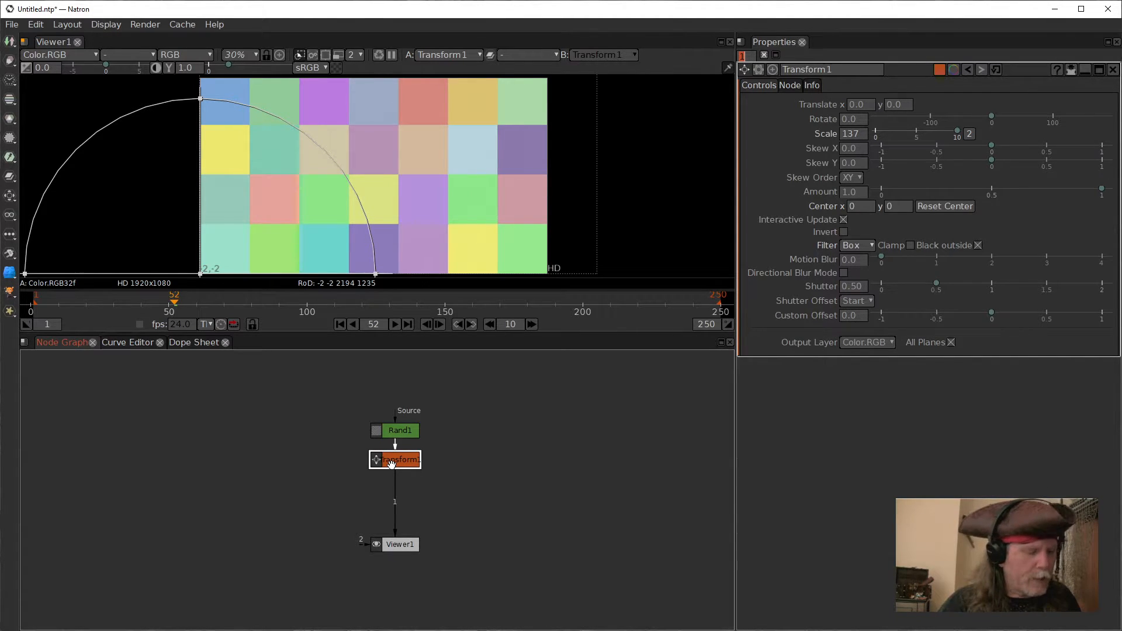
key("Tab")
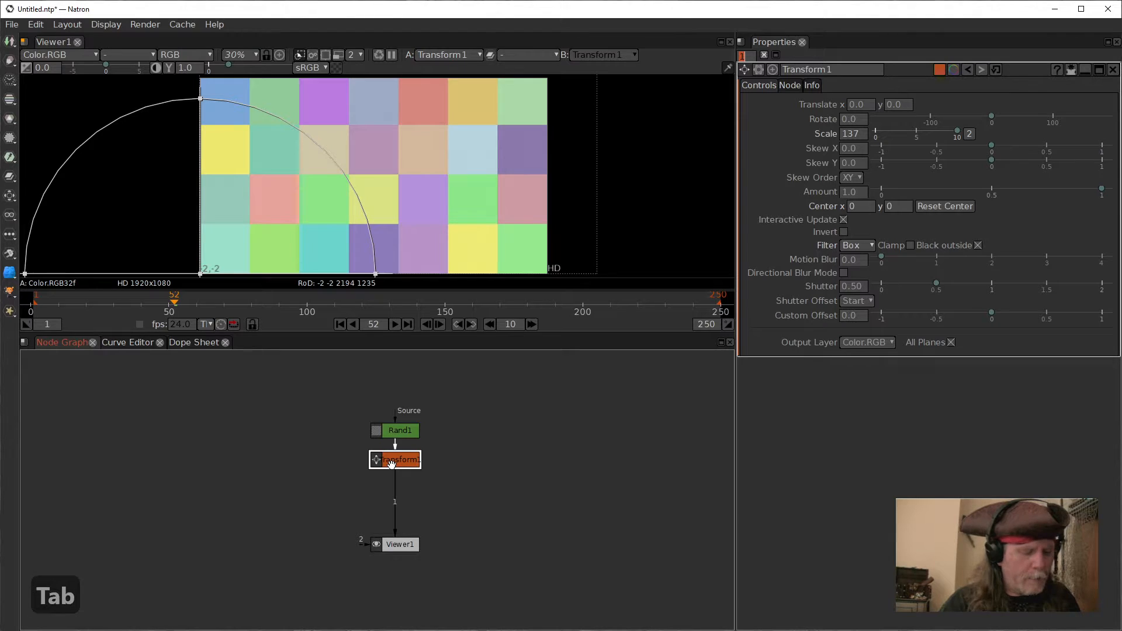
type("crop")
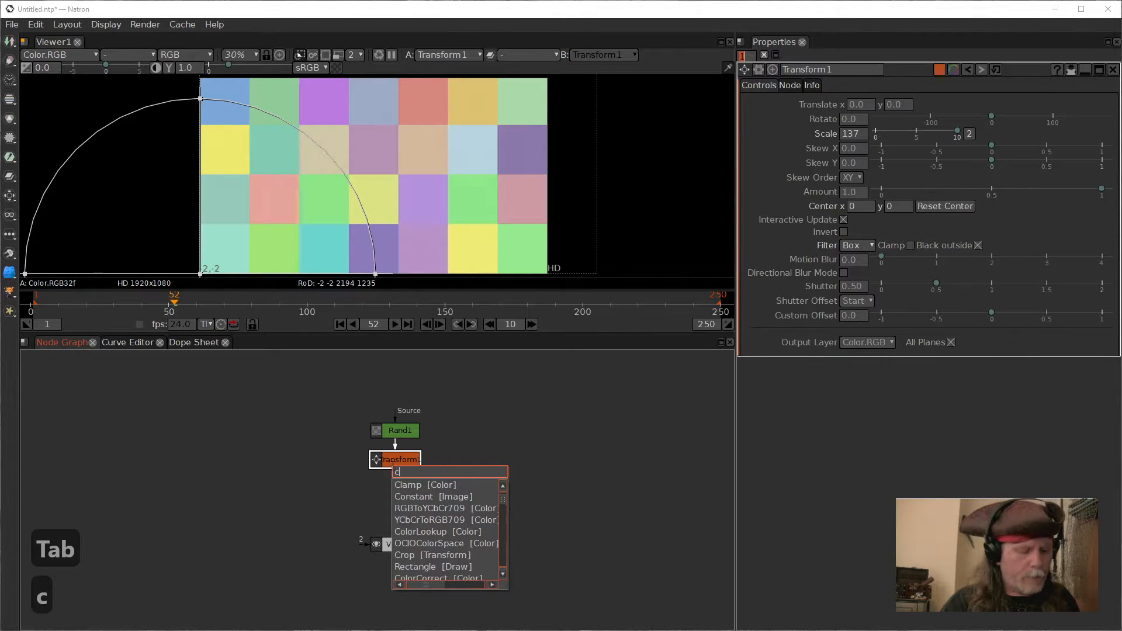
key("Down")
key("Down")
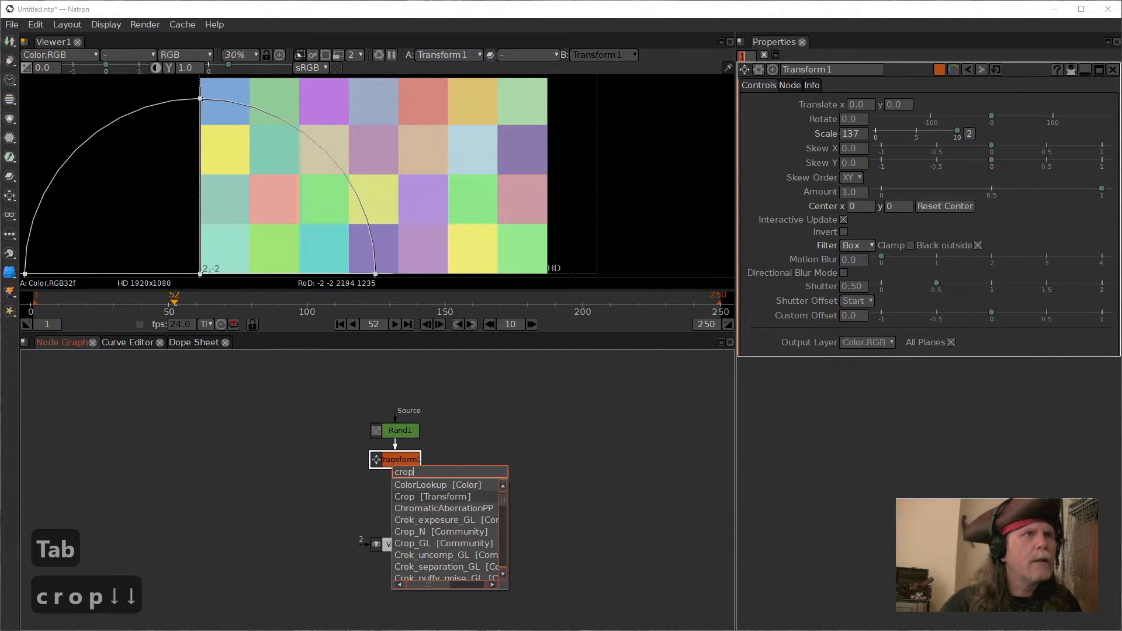
key("Return")
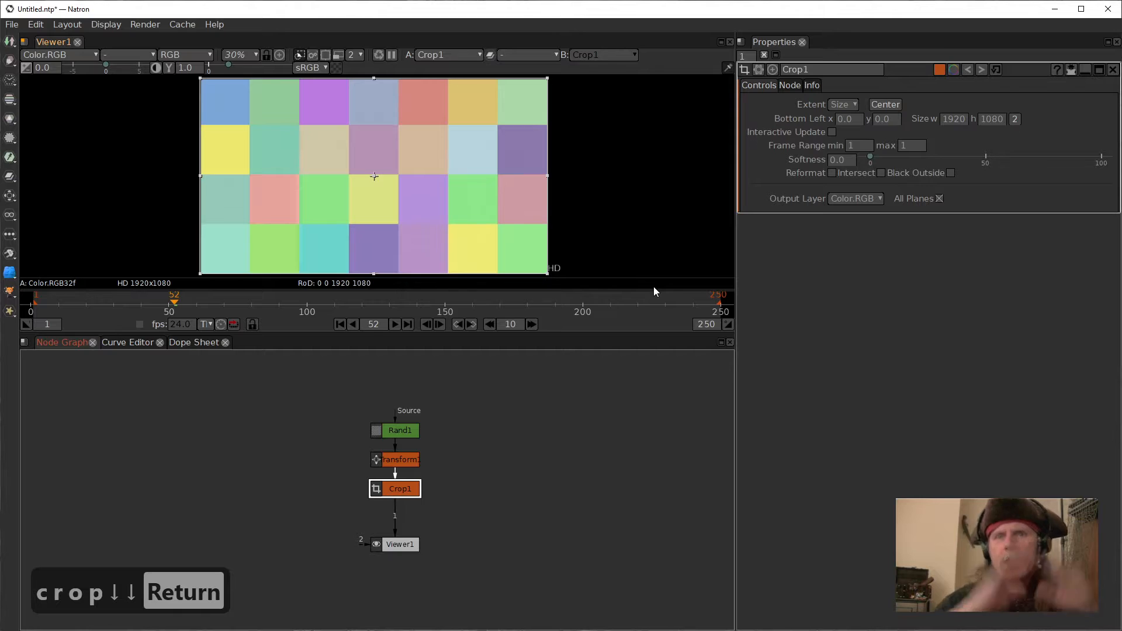
Step: Select the Rand, Transform and Crop nodes and collapse them into a group
mouse_move(653, 287)
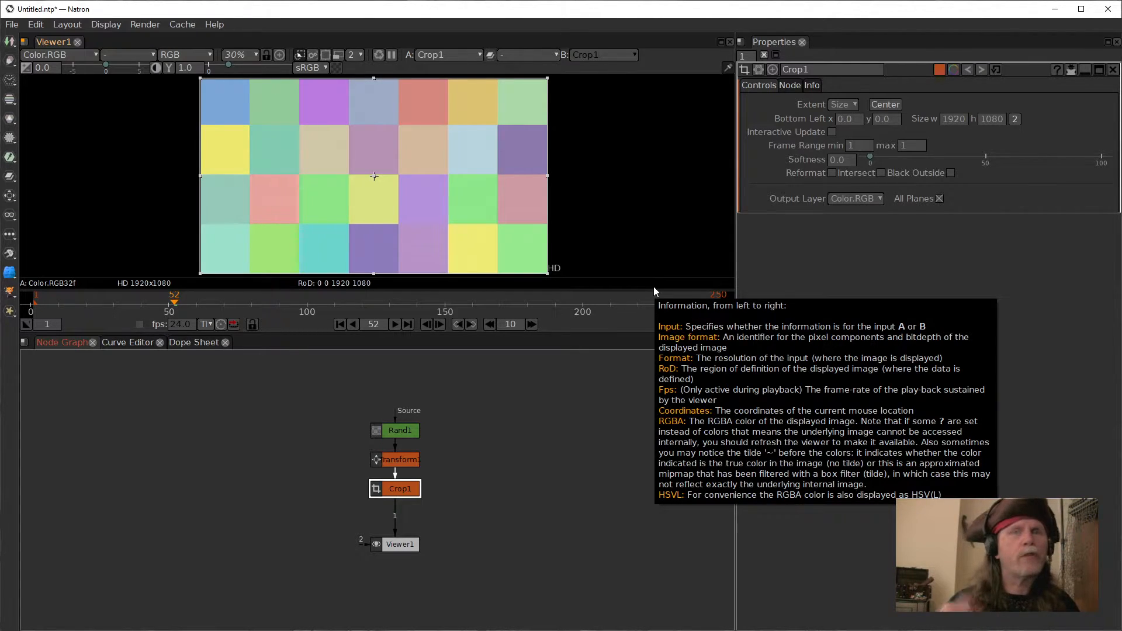
left_click_drag(319, 400, 517, 524)
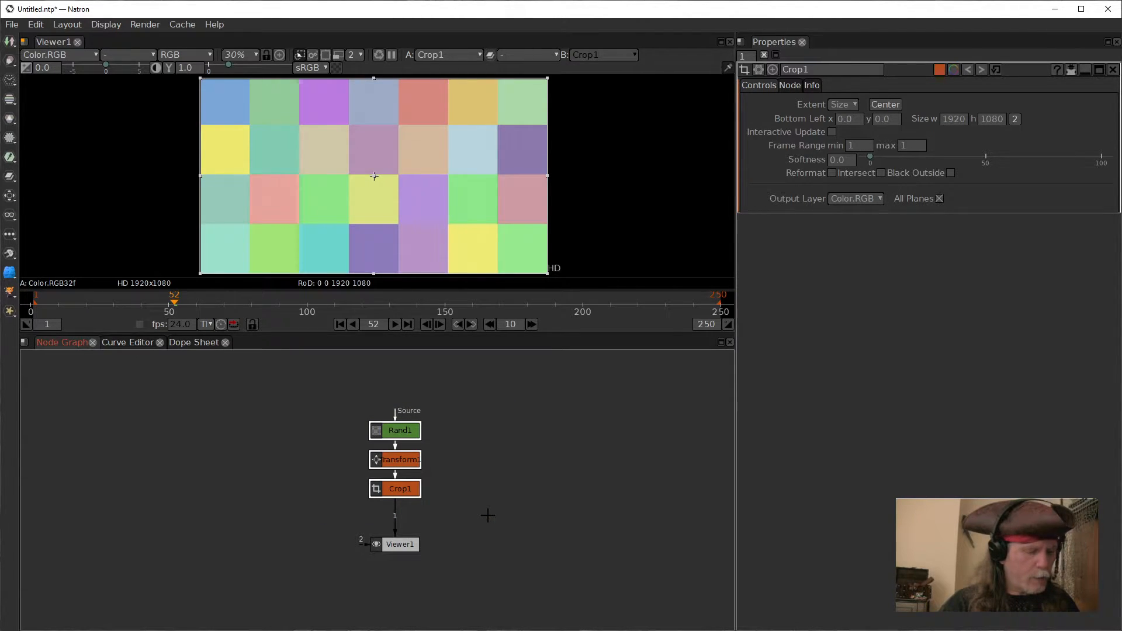
key("ctrl+g")
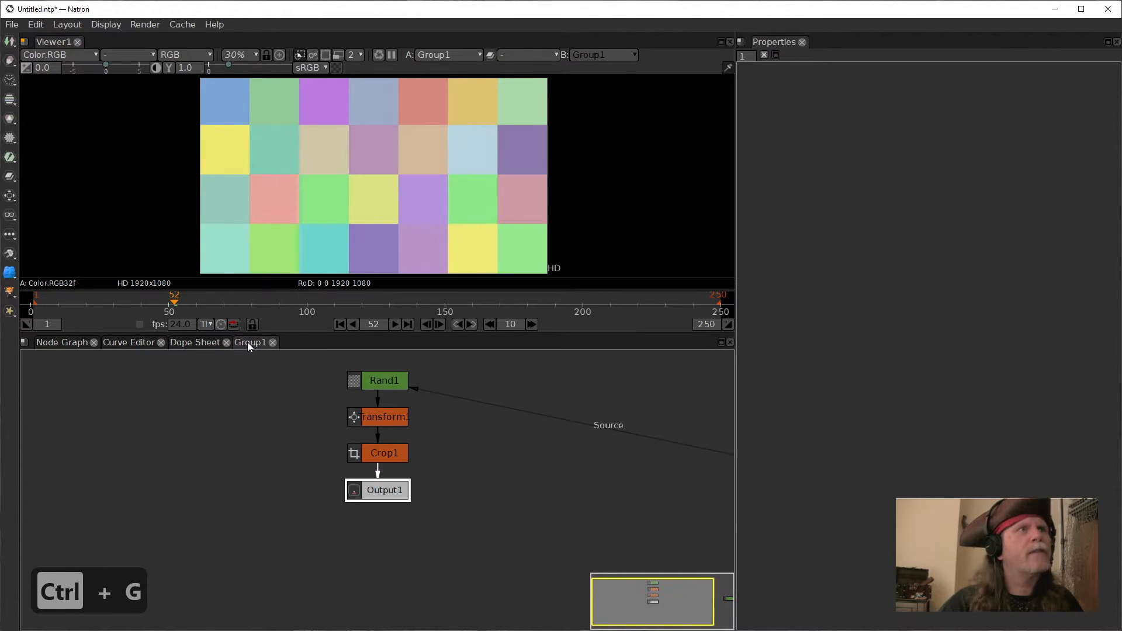
Step: Split the node graph pane horizontally and move the group's graph tab into the new pane
left_click(24, 343)
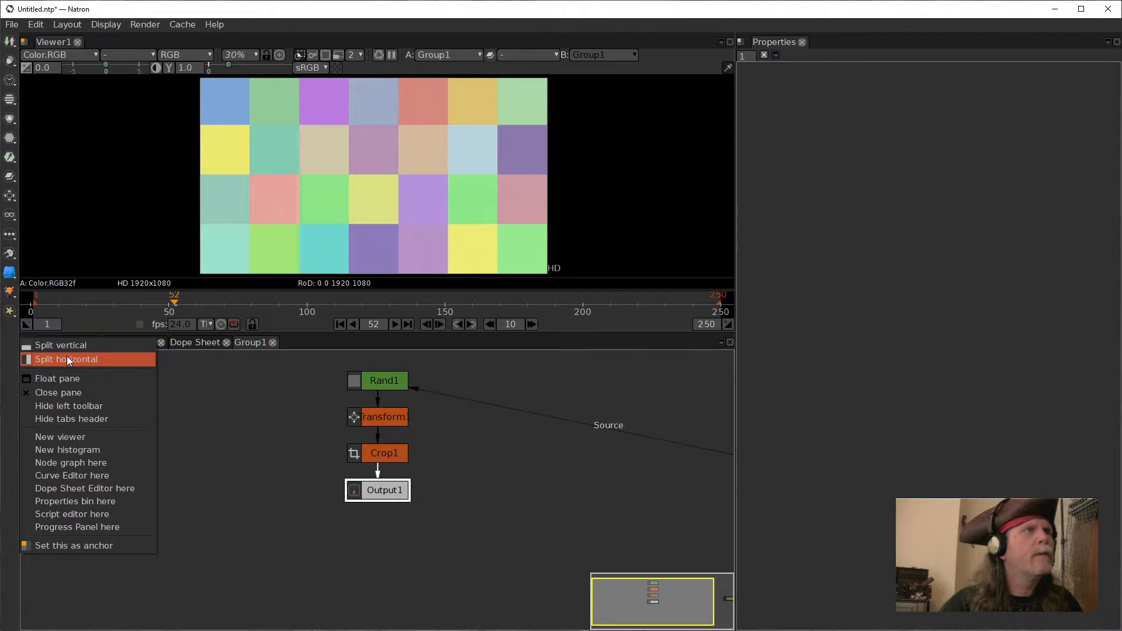
left_click(70, 358)
left_click_drag(265, 342, 584, 387)
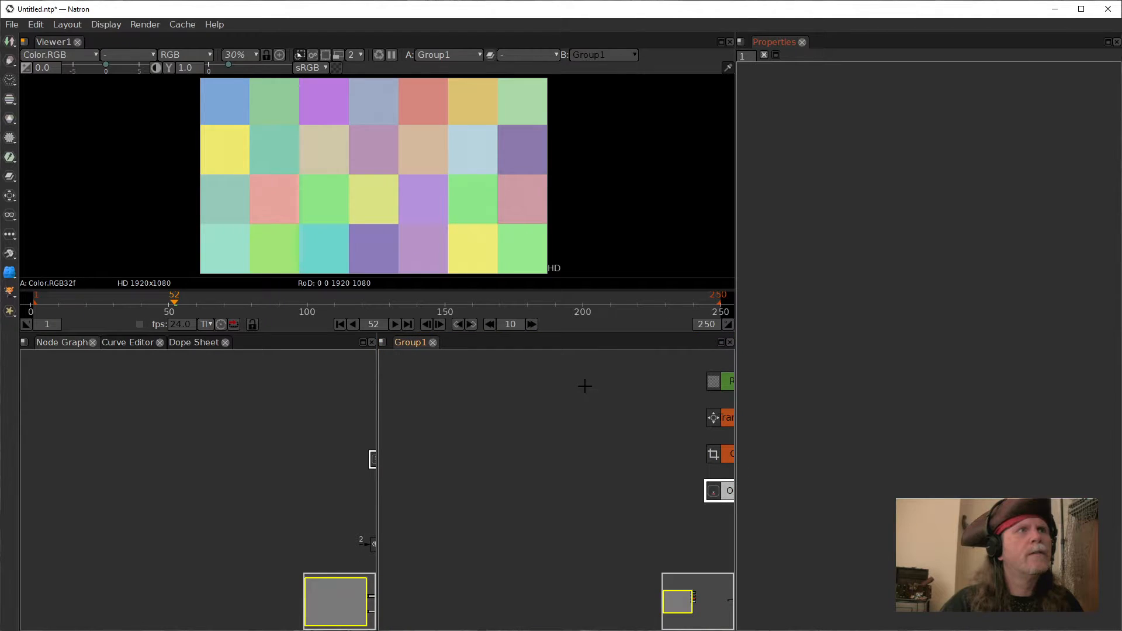
Step: Arrange the group's internal nodes into a column with the source input above Rand1
left_click_drag(627, 459, 432, 462)
left_click_drag(644, 489, 468, 516)
key("f")
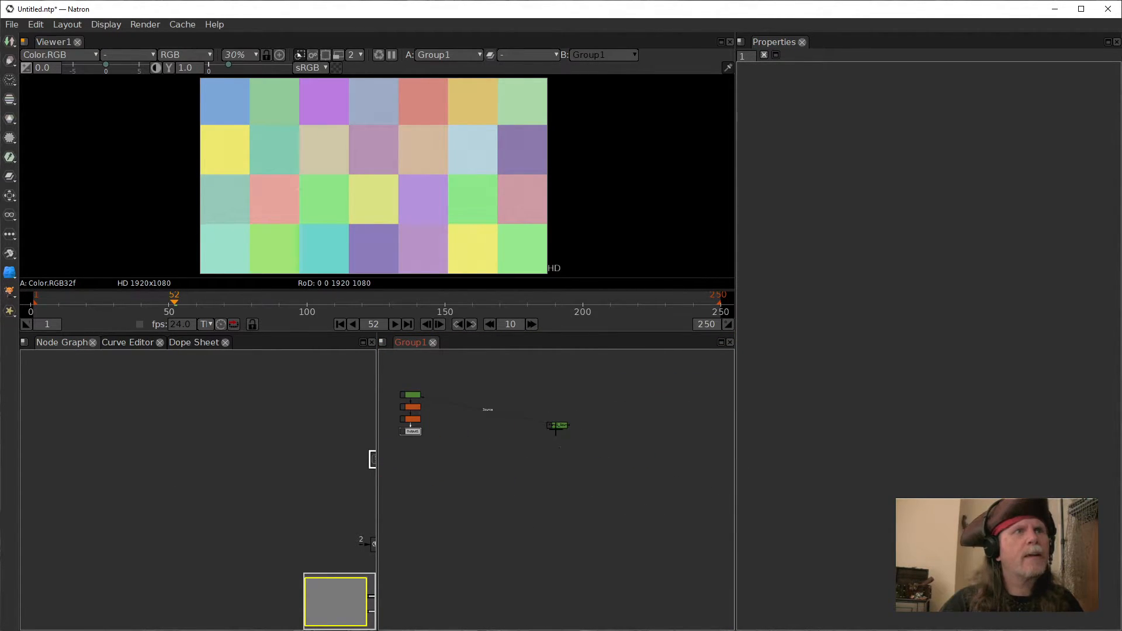
left_click_drag(561, 426, 413, 379)
left_click_drag(473, 440, 635, 536)
scroll(632, 537, "up", 5)
left_click_drag(552, 484, 625, 523)
left_click_drag(266, 520, 90, 492)
left_click_drag(326, 445, 317, 472)
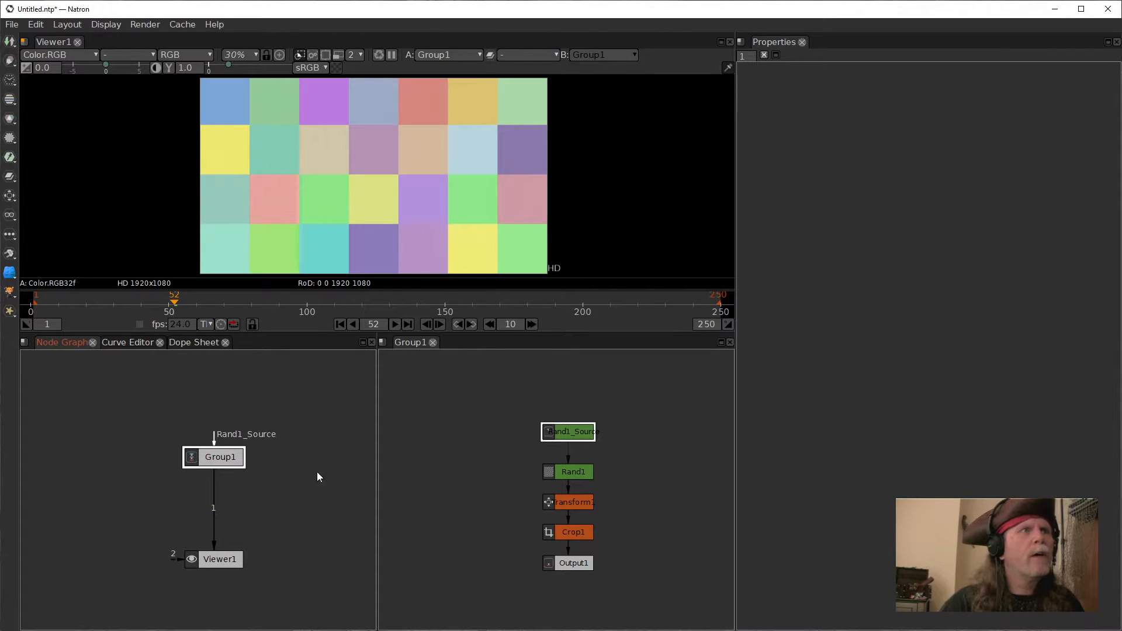
Step: Rename the group node to RandBlocks1
double_click(209, 456)
left_click_drag(818, 70, 782, 69)
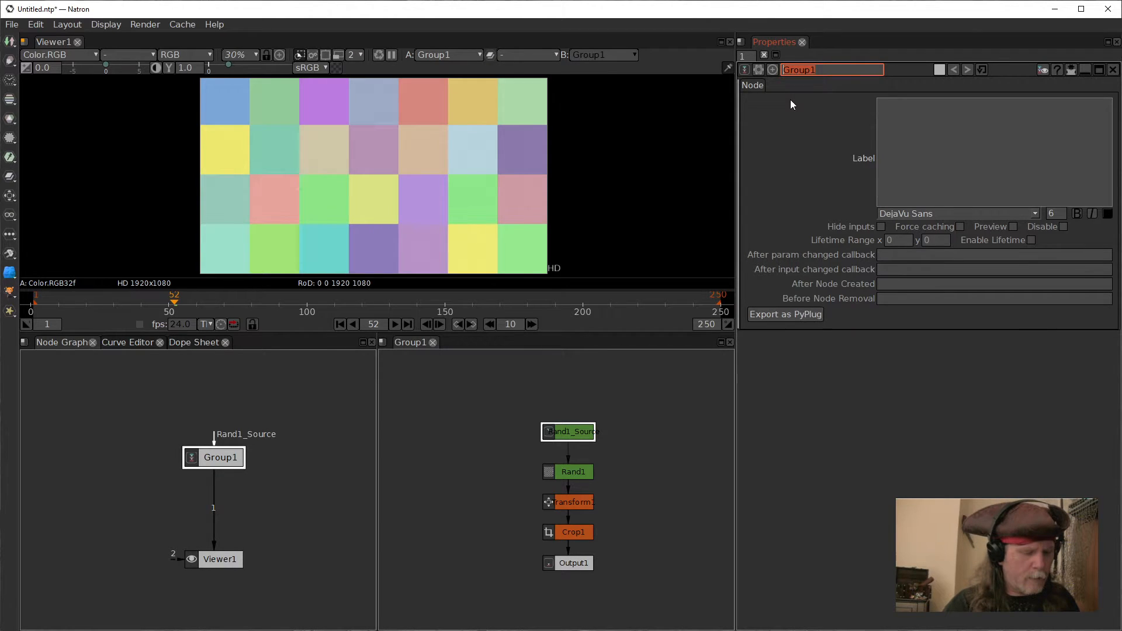
type("Rand")
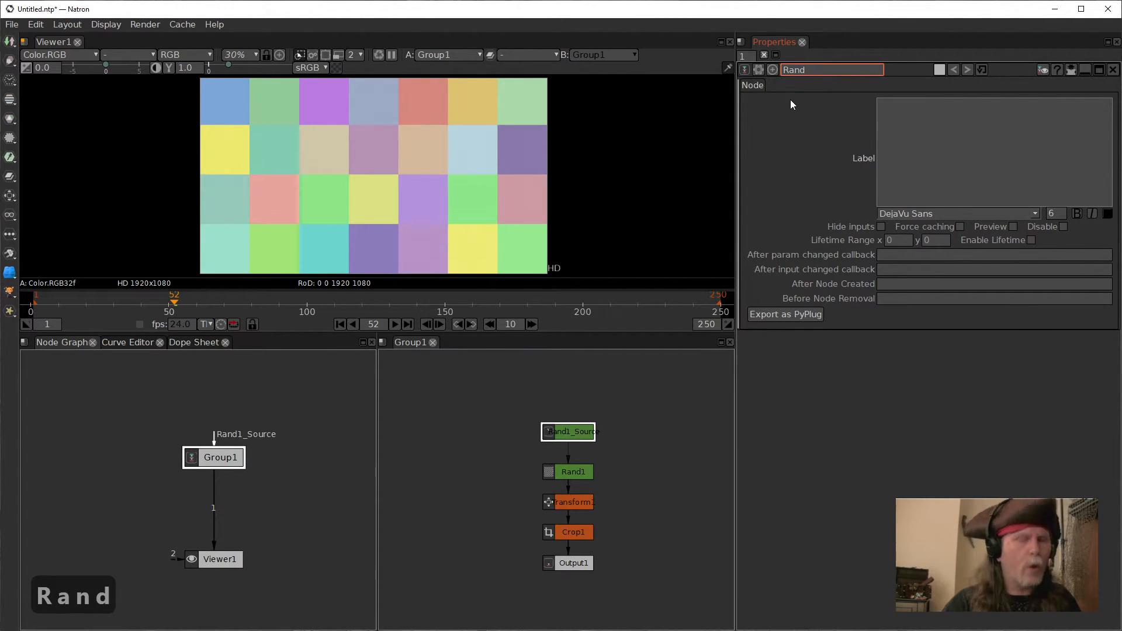
type("C")
key("BackSpace")
type("Bl")
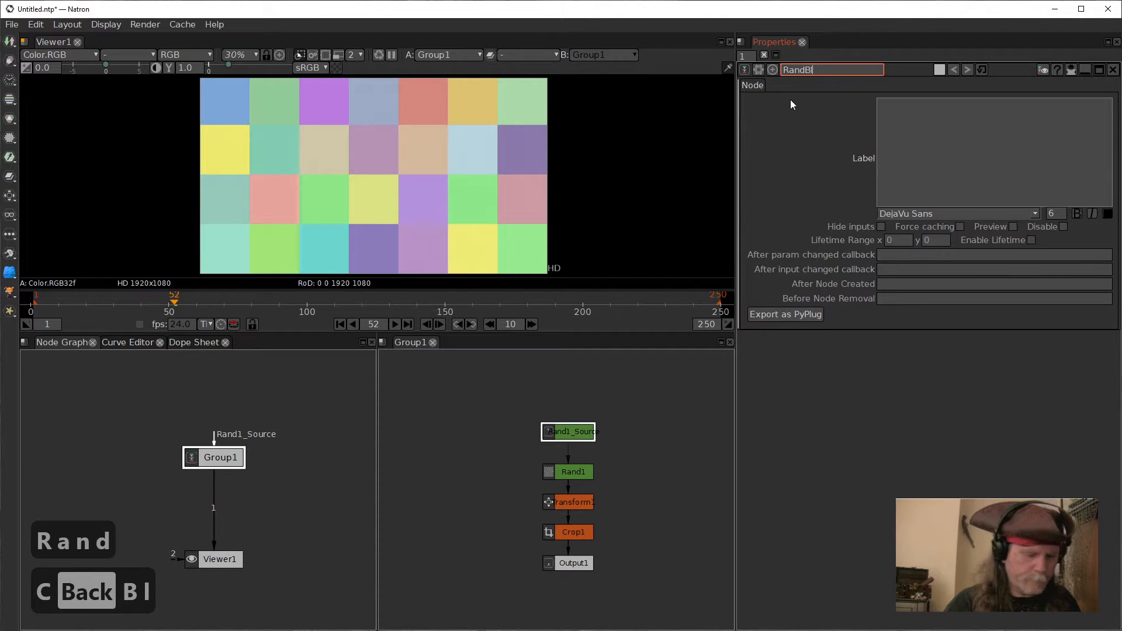
type("ocks1")
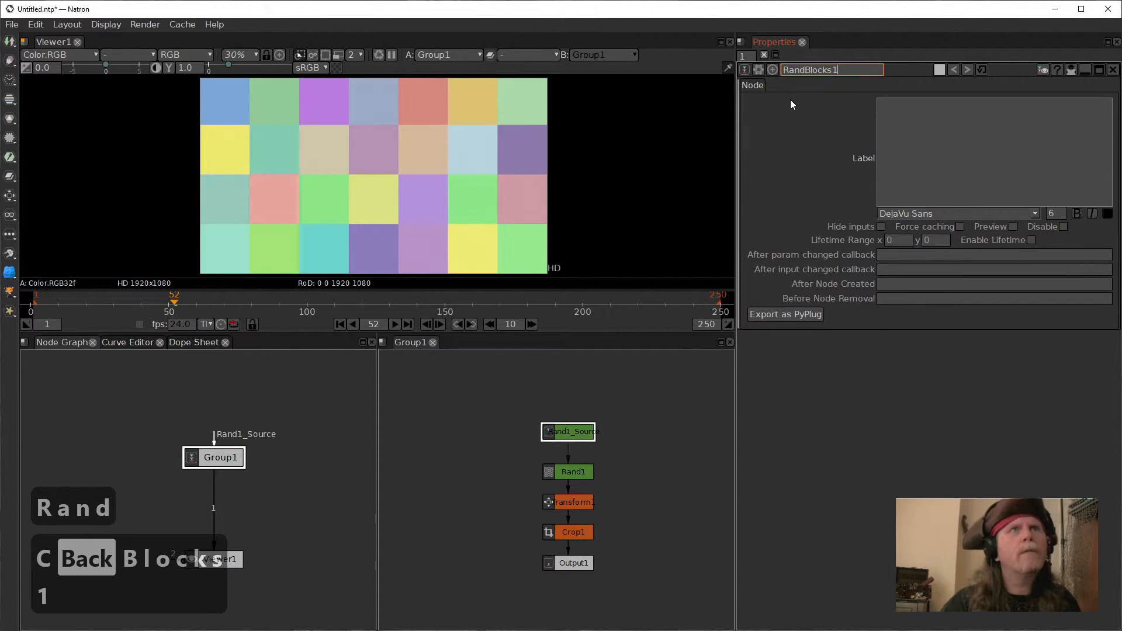
left_click(318, 431)
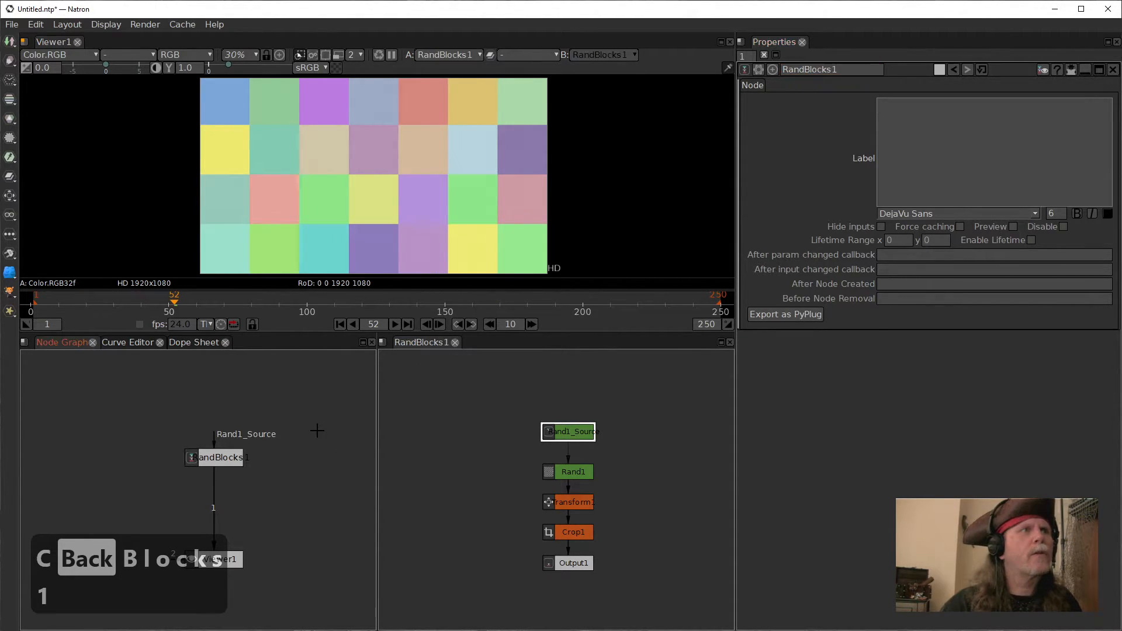
Step: Set the RandBlocks1 node color to magenta with hue 330, saturation 255 and value 192
left_click(221, 458)
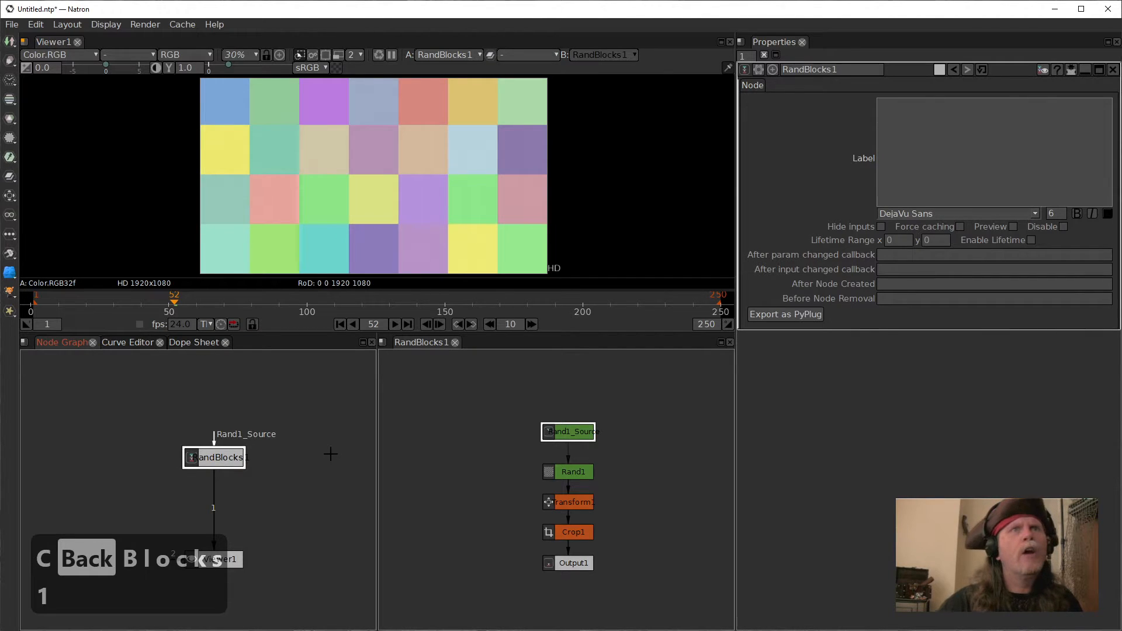
left_click(937, 69)
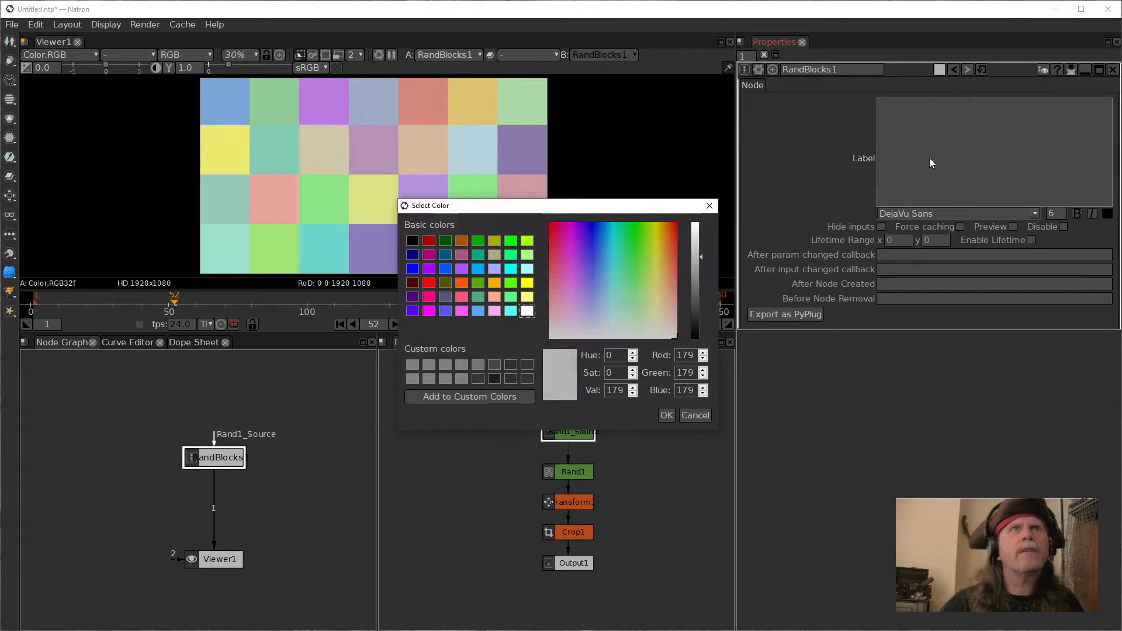
left_click(461, 298)
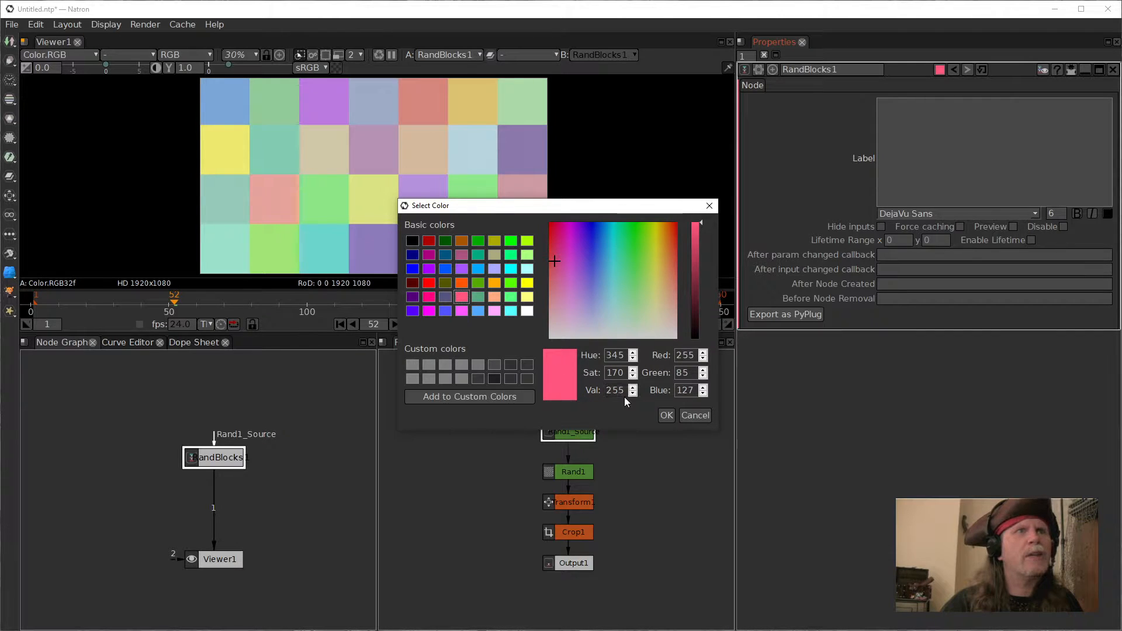
left_click(429, 298)
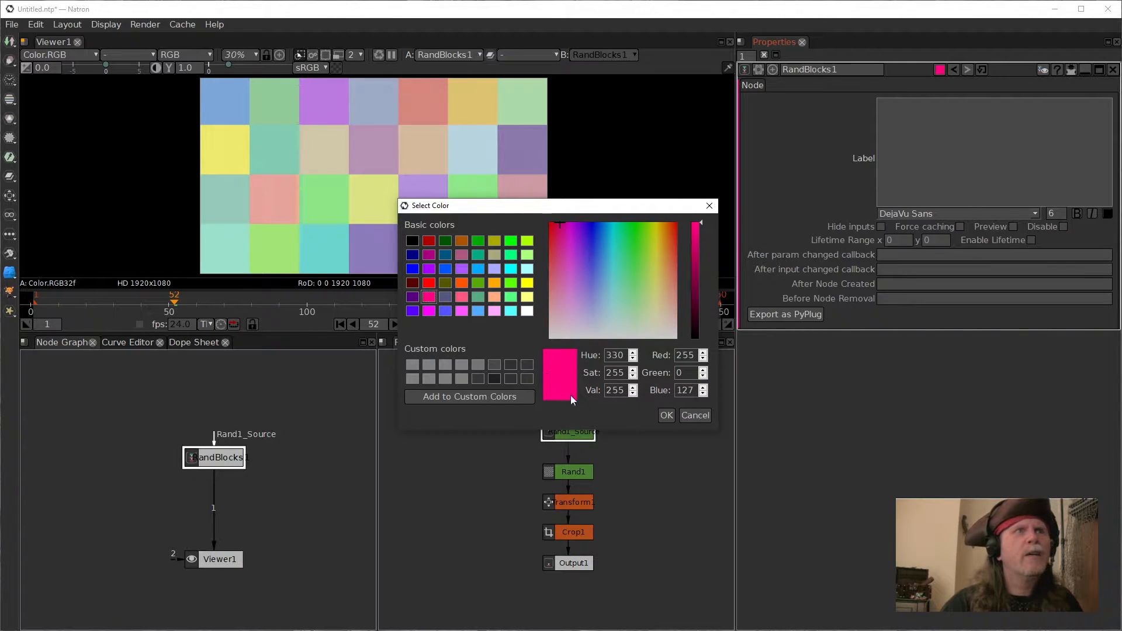
double_click(609, 391)
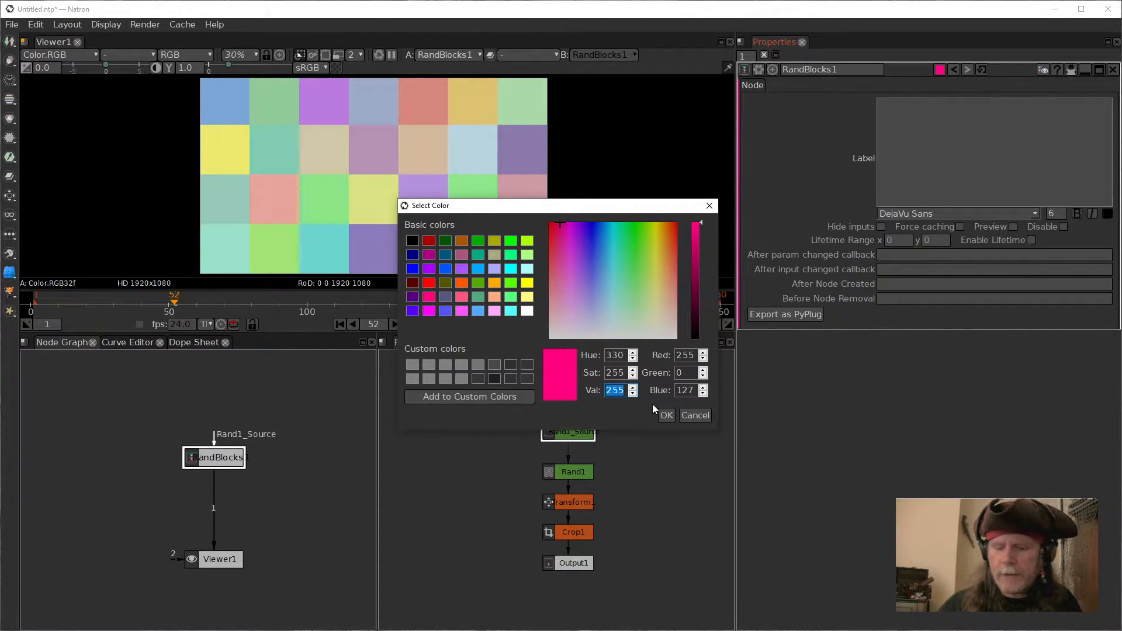
type("192")
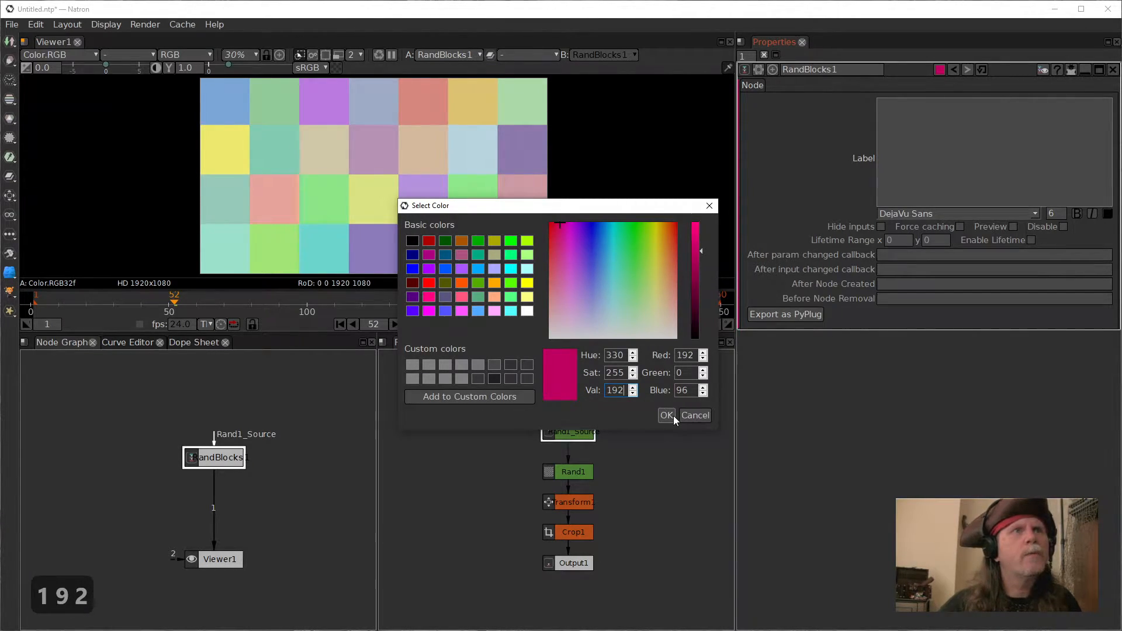
left_click(671, 414)
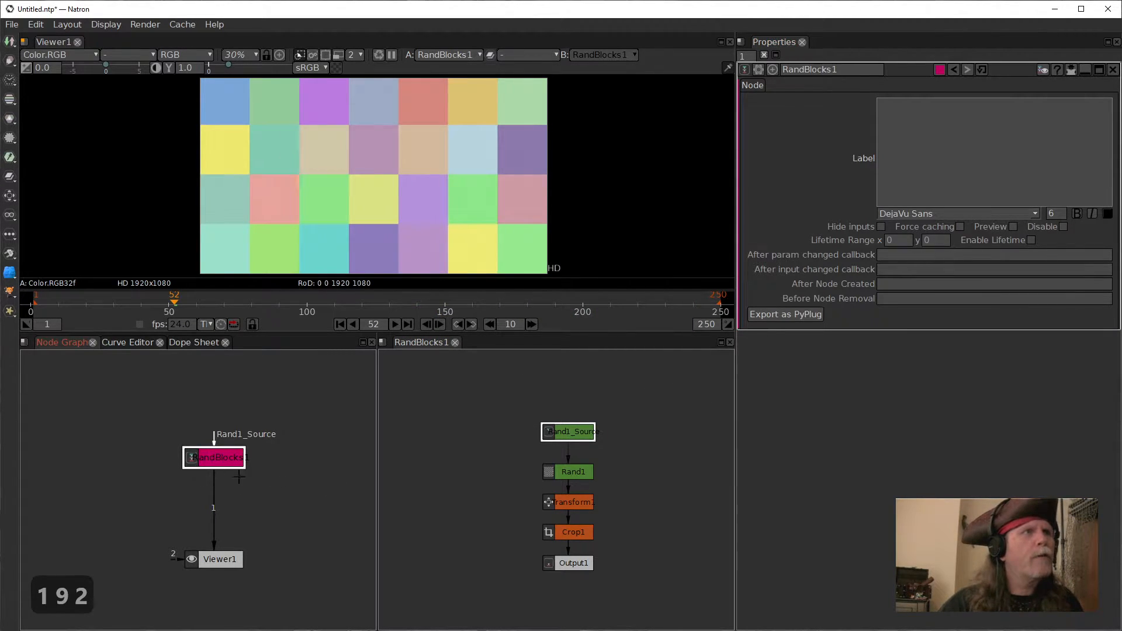
Step: Open the user parameters manager for RandBlocks1
left_click(758, 69)
left_click(755, 69)
left_click(757, 68)
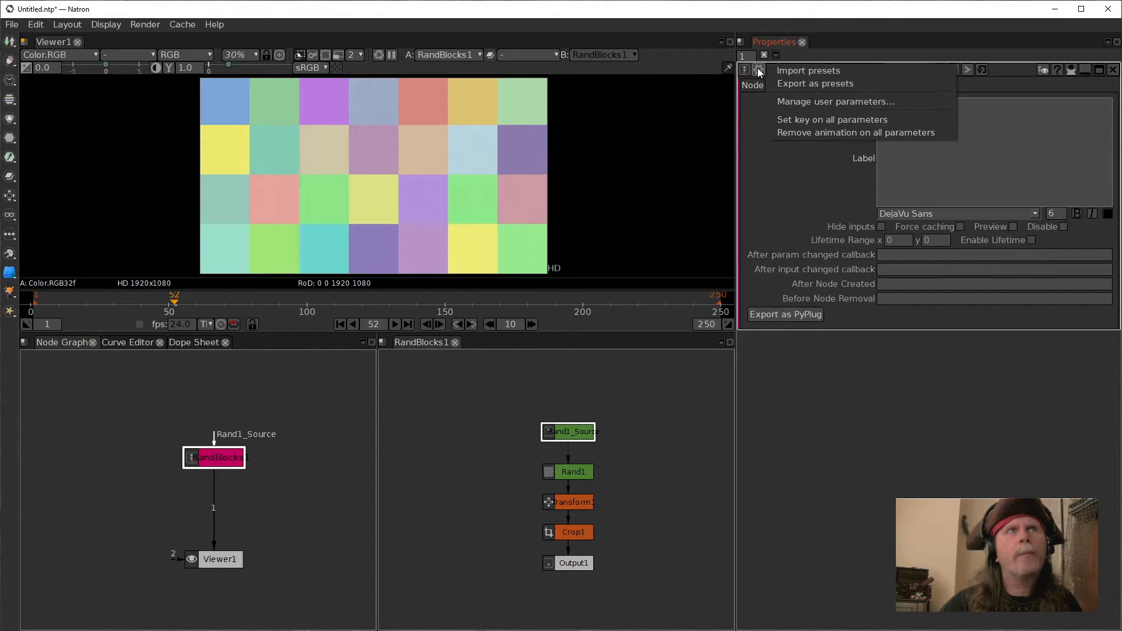
left_click(809, 103)
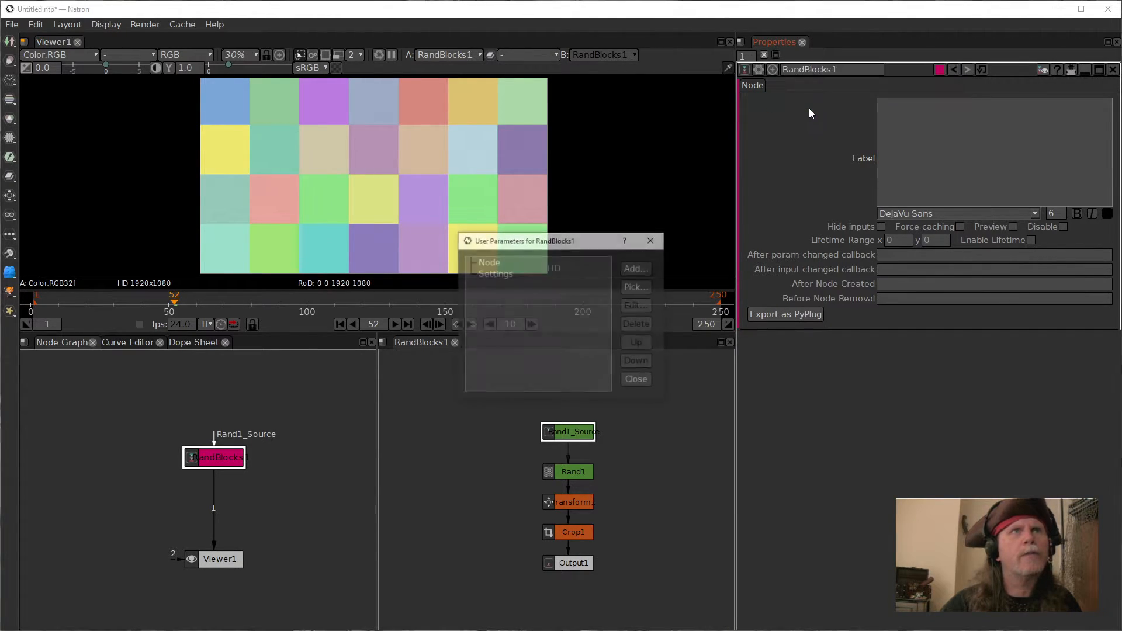
Step: Try to pick the Rand1 node's noise parameter as an alias on the group
left_click(638, 288)
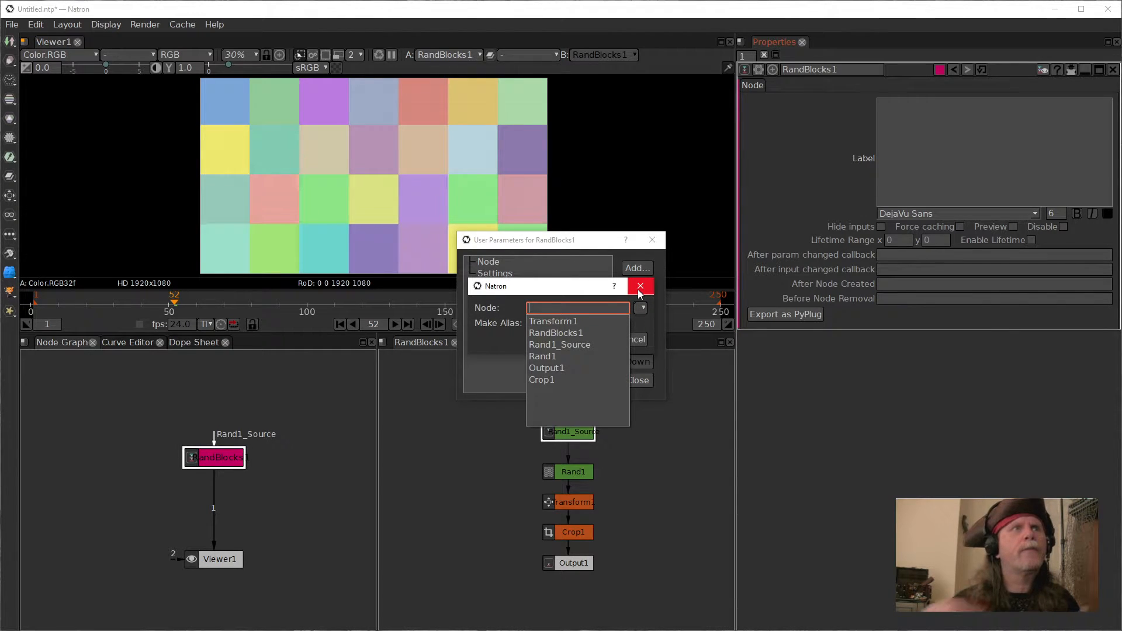
left_click(542, 358)
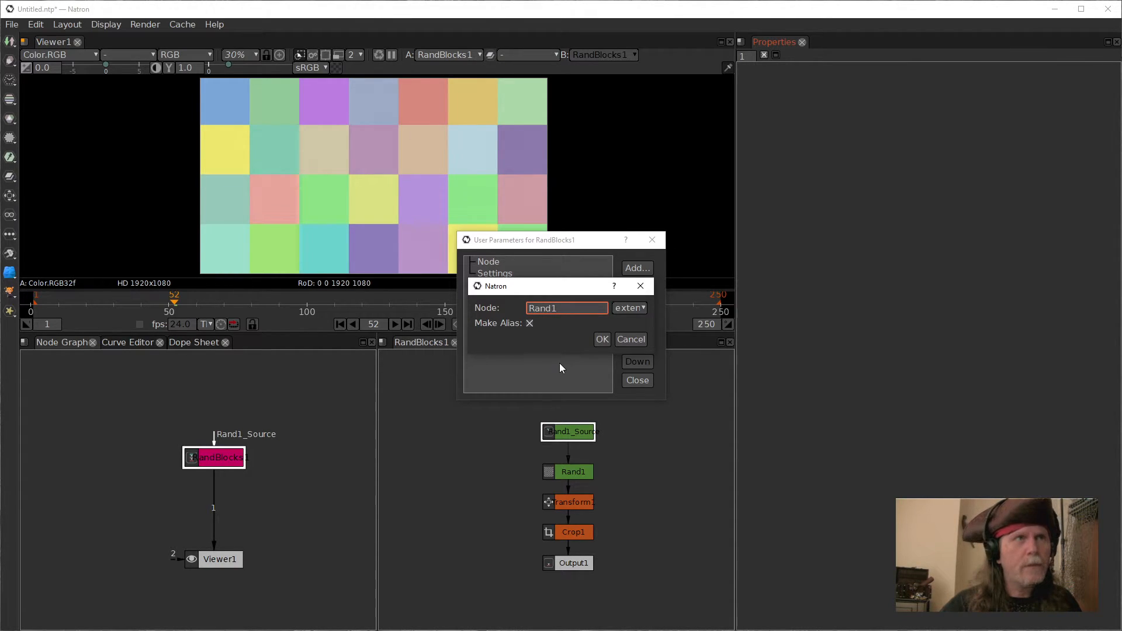
left_click(636, 309)
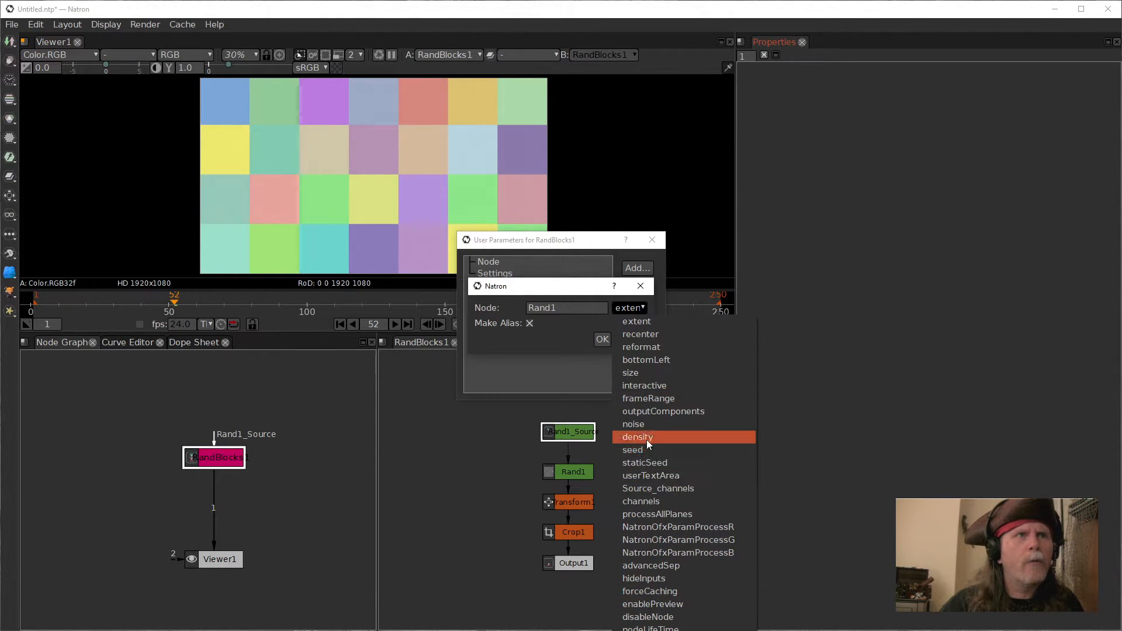
left_click(639, 424)
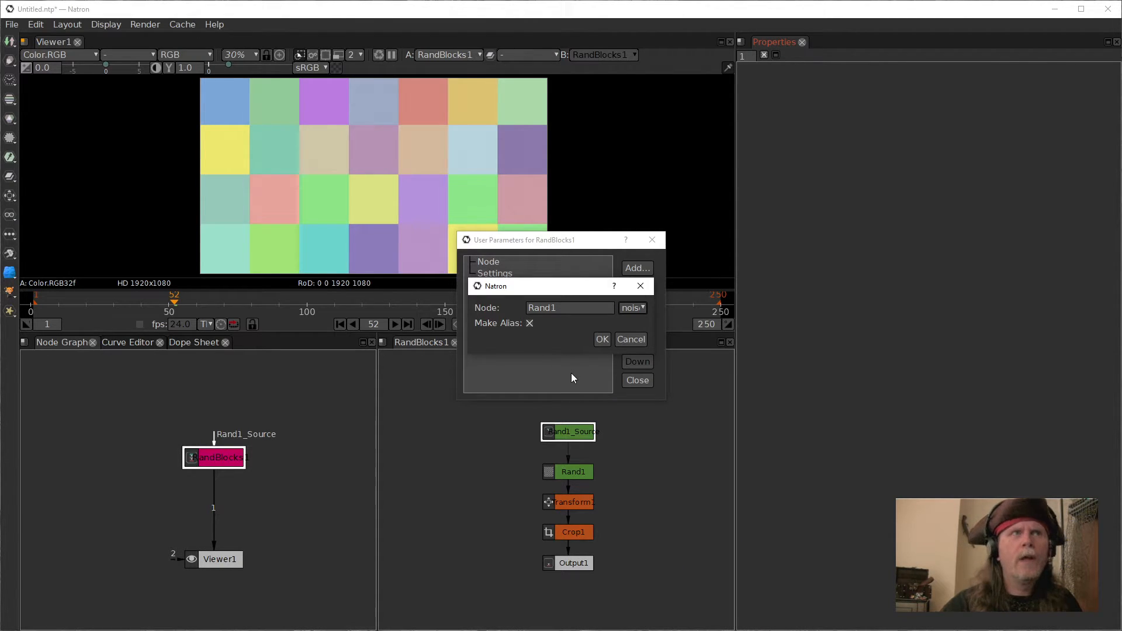
left_click(641, 308)
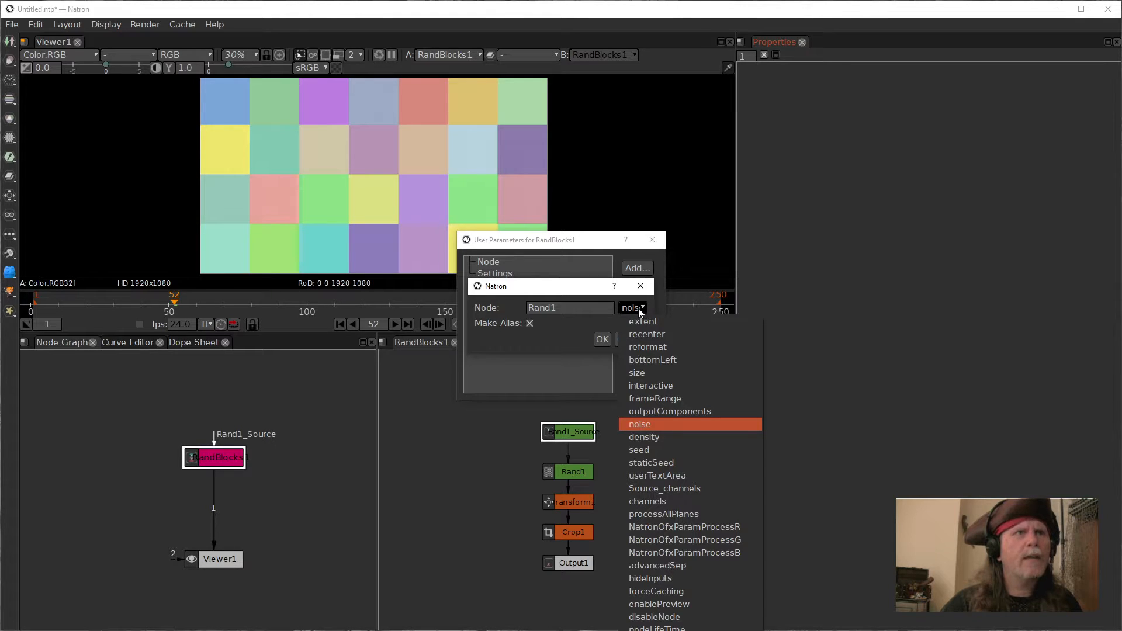
left_click(590, 293)
left_click(637, 313)
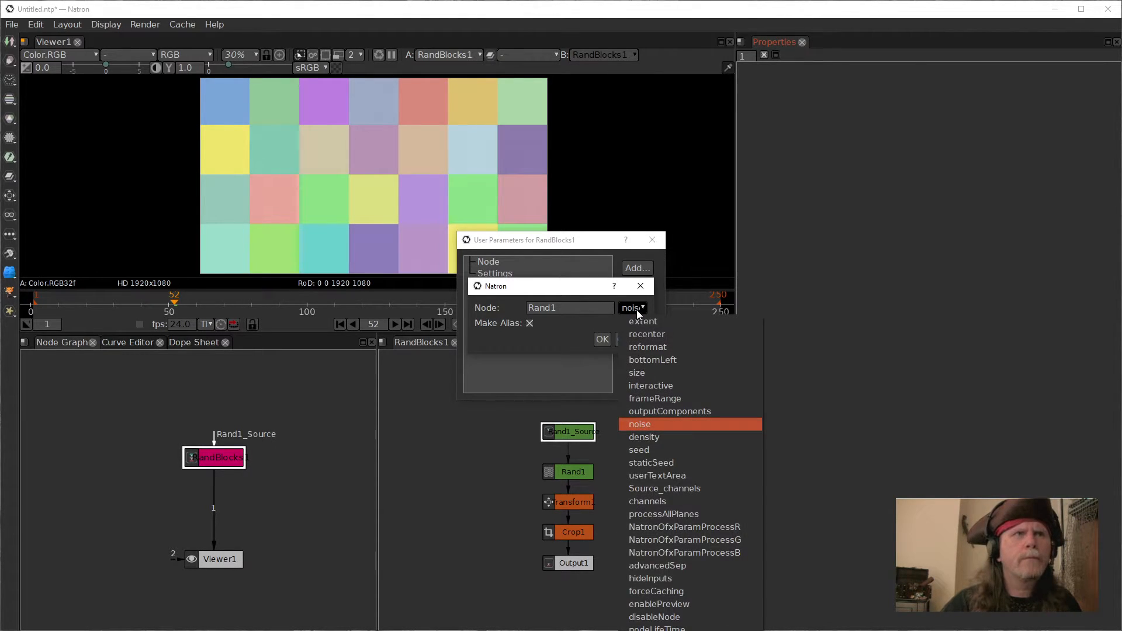
left_click(549, 290)
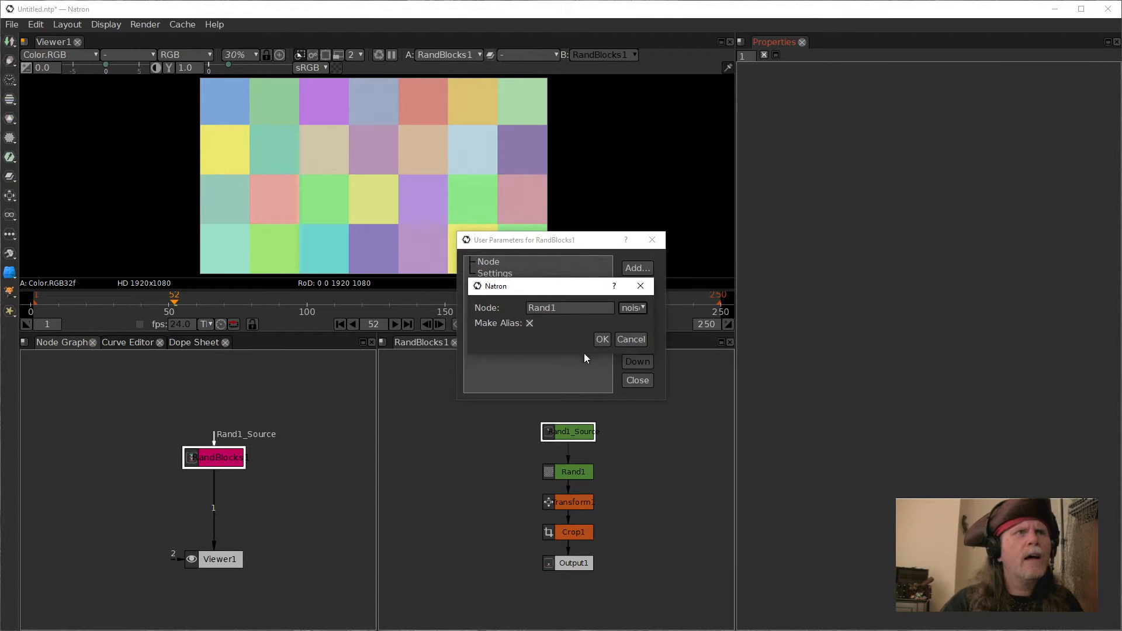
left_click(601, 343)
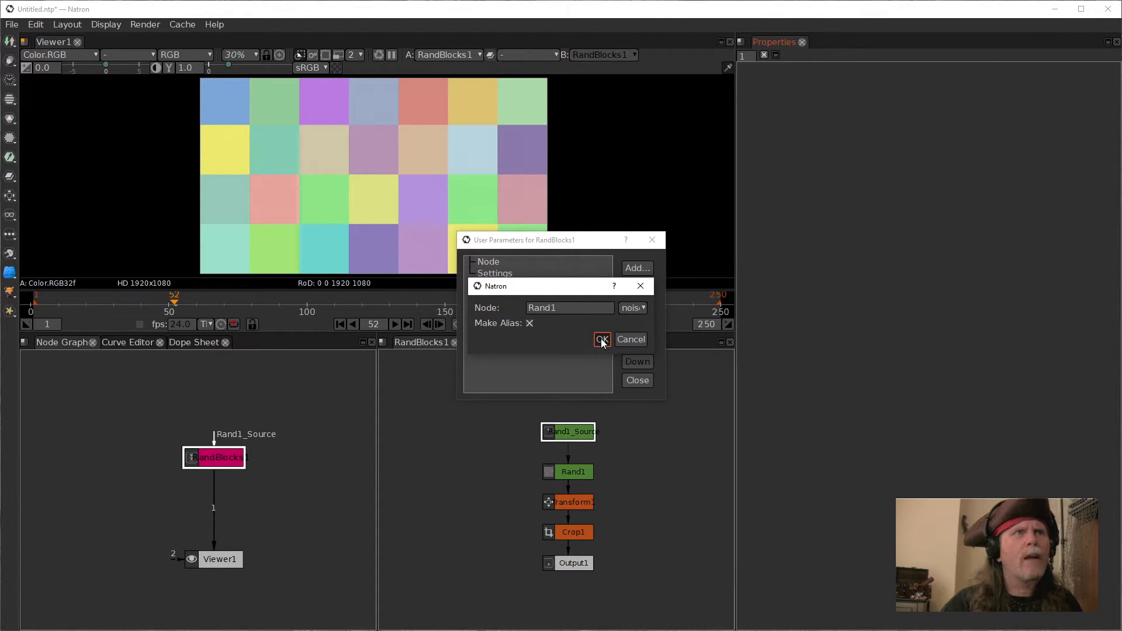
left_click(602, 341)
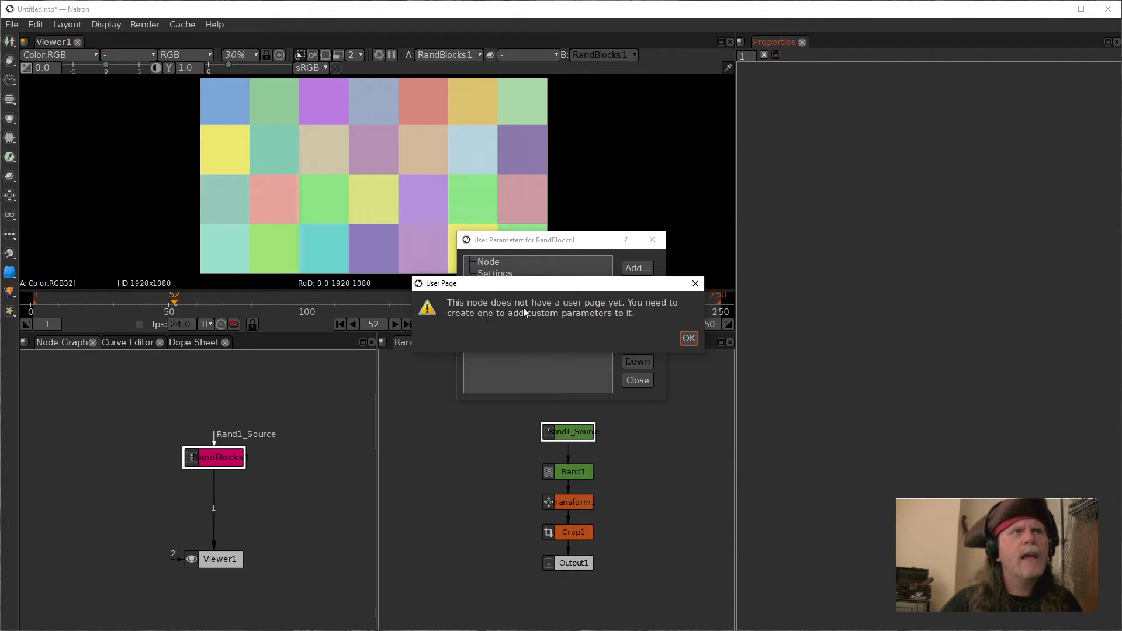
Step: Add a new user page to RandBlocks1 with script name and label Controls
left_click(689, 338)
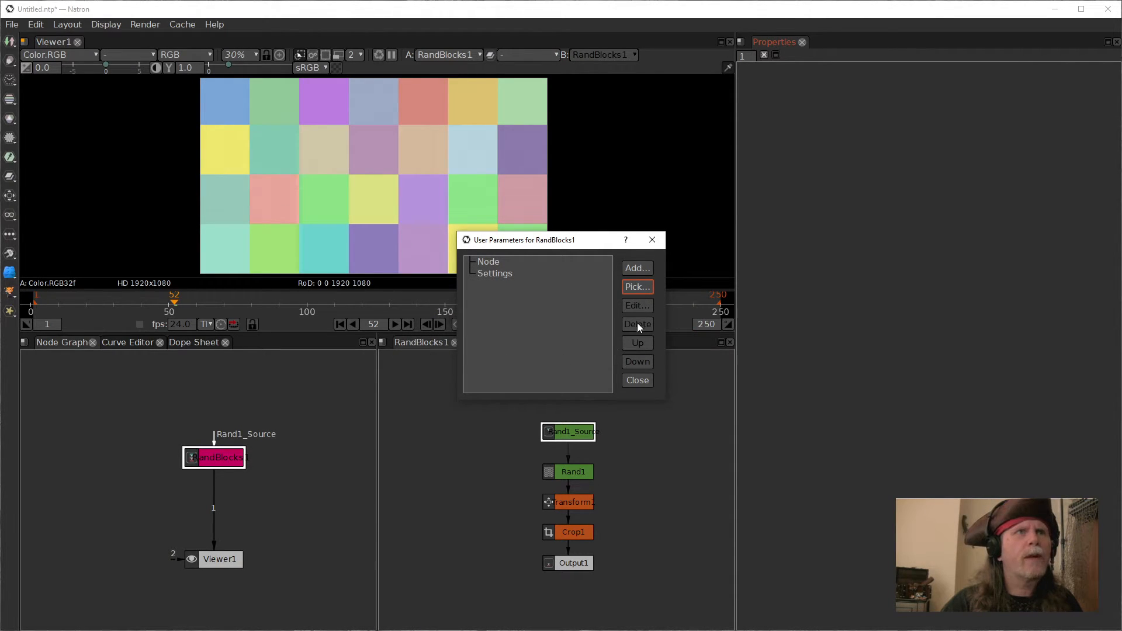
left_click(631, 267)
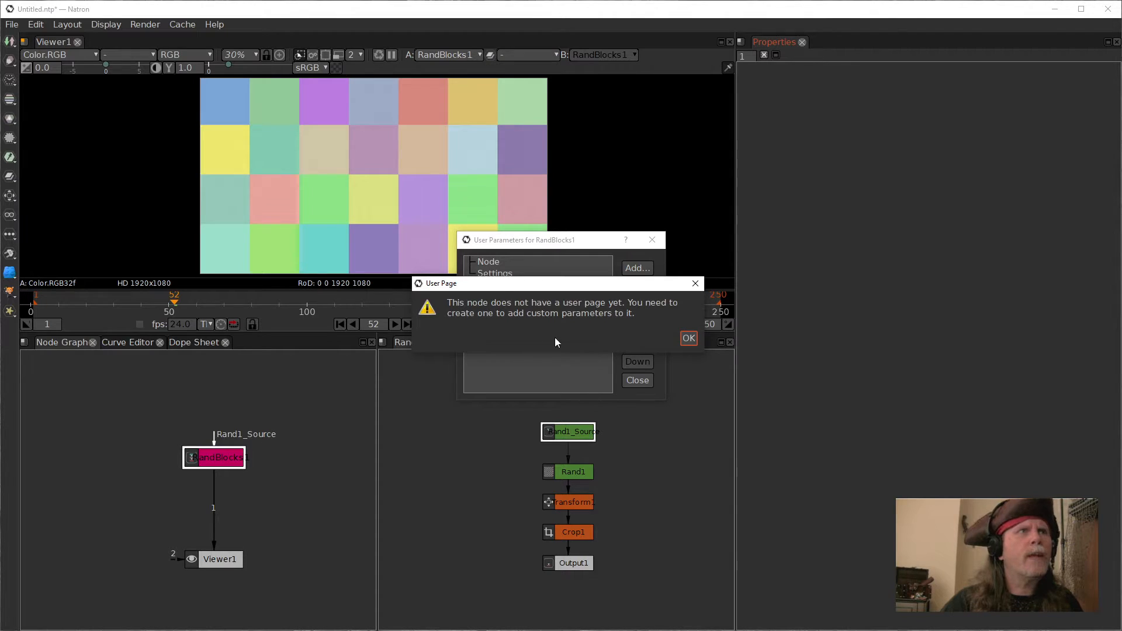
left_click(687, 342)
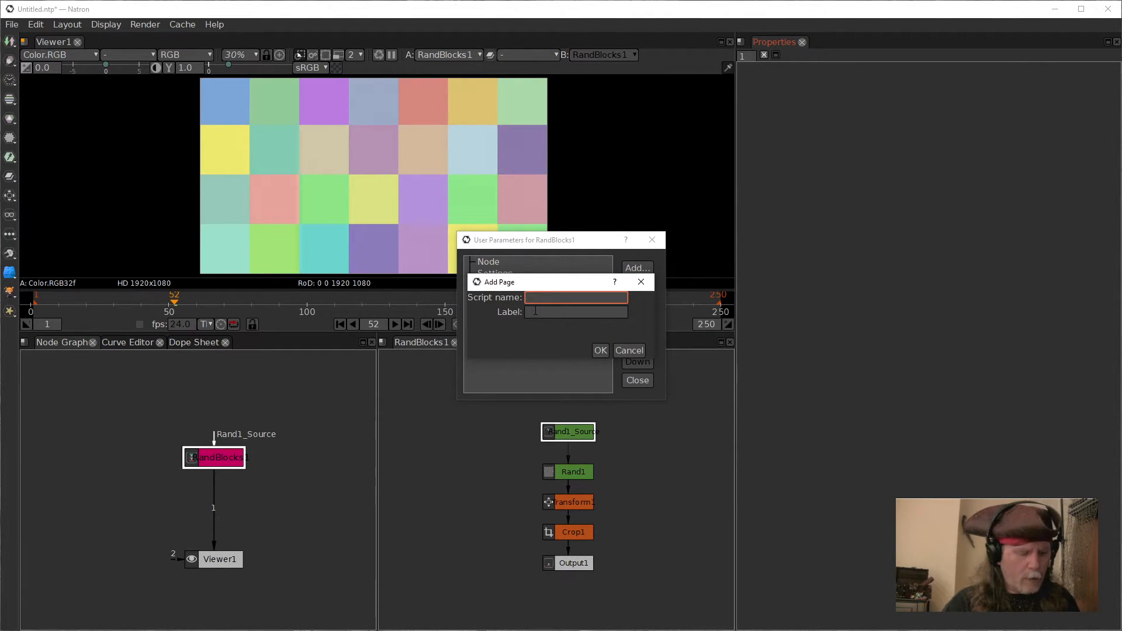
type("Controls")
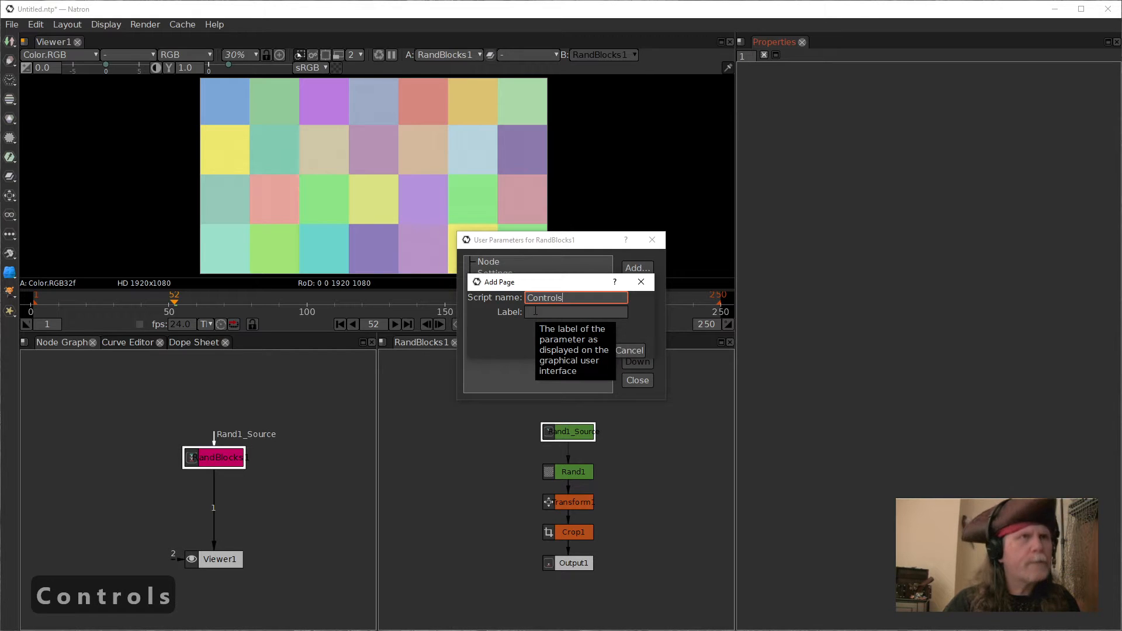
left_click(570, 310)
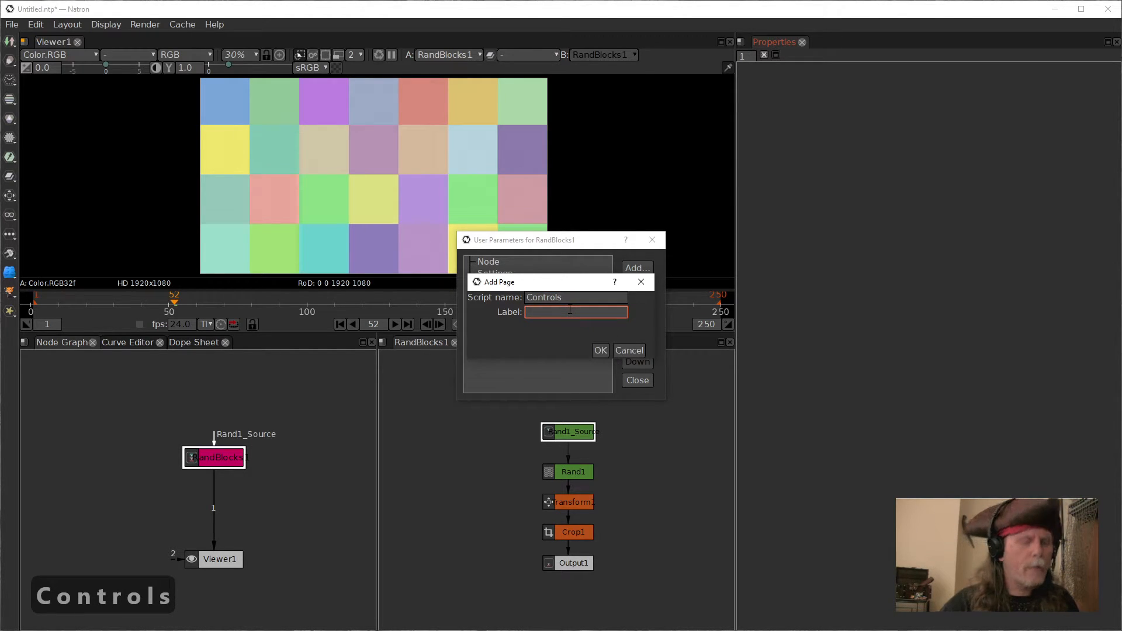
type("Co")
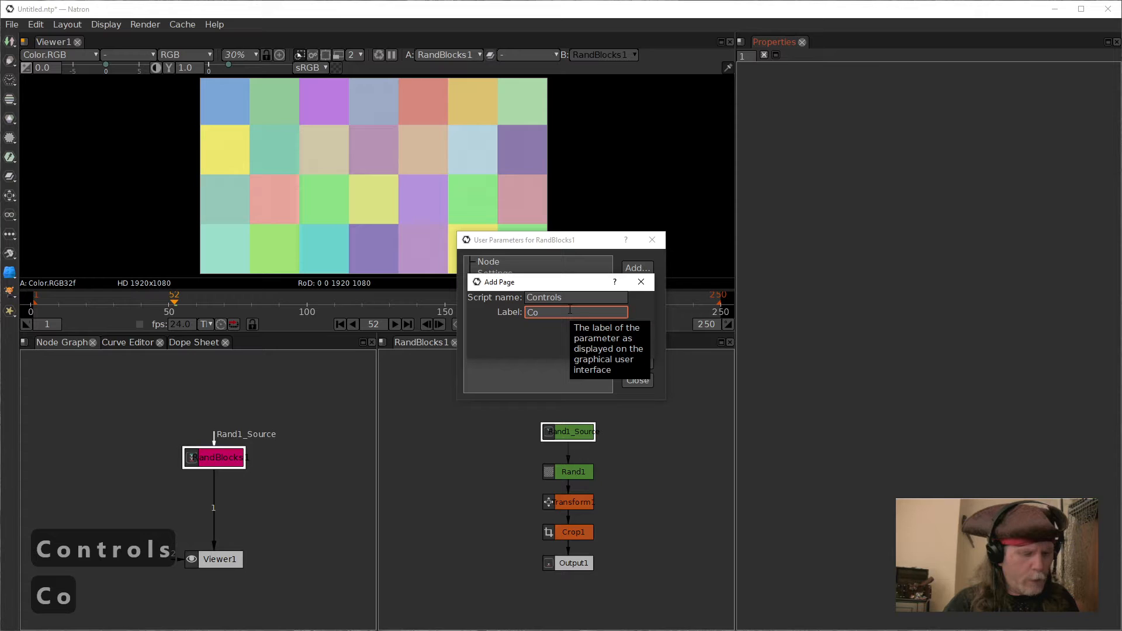
type("ntrols")
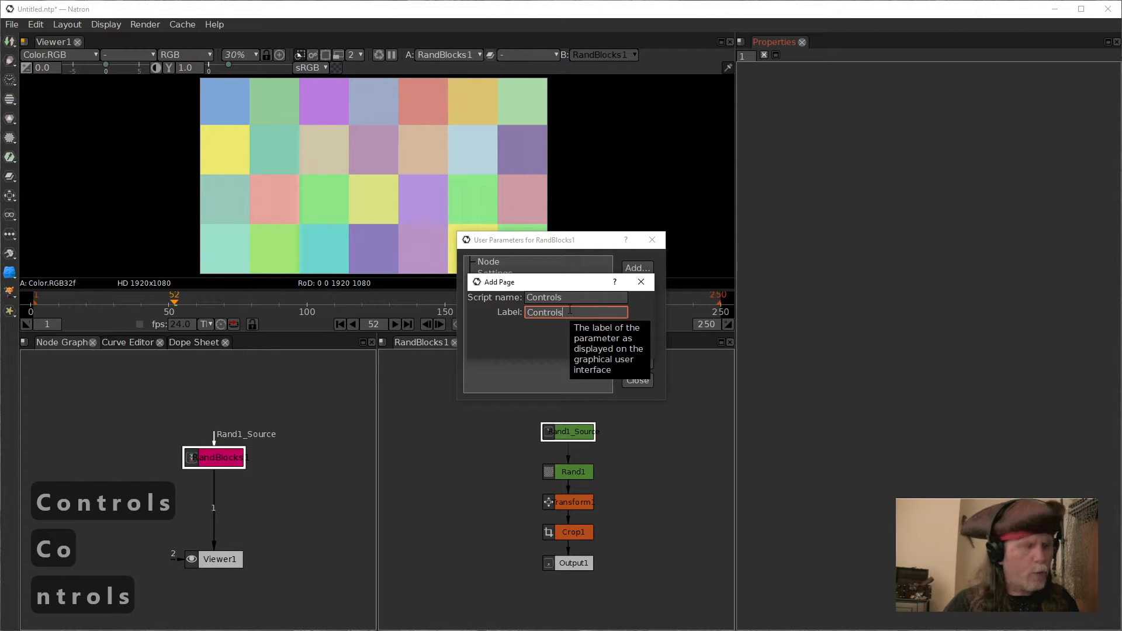
left_click(600, 350)
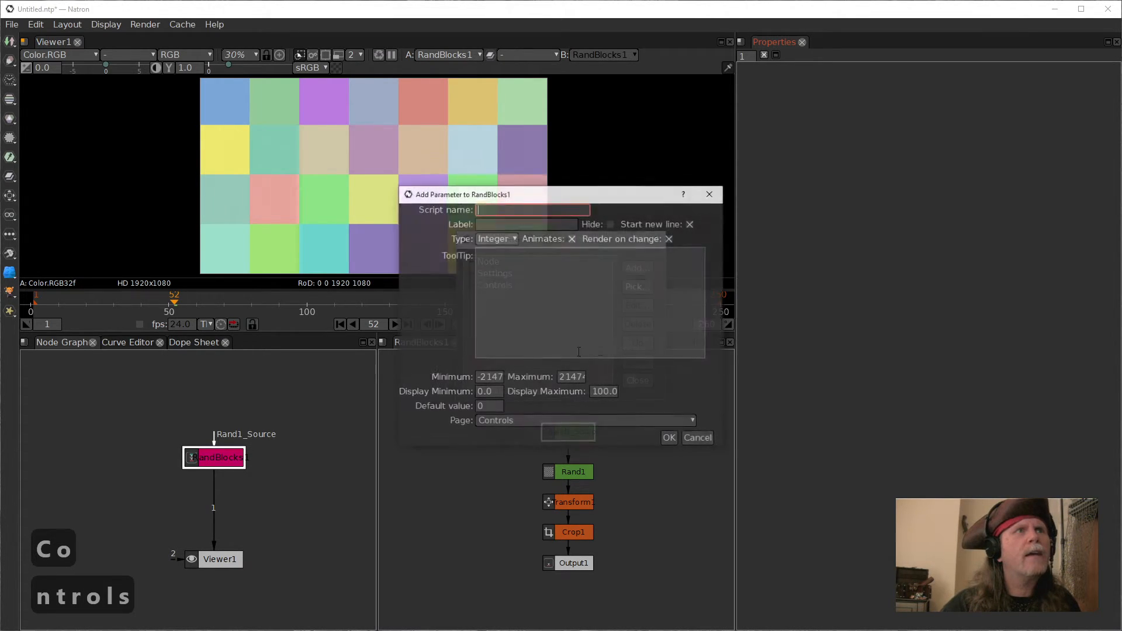
left_click(699, 439)
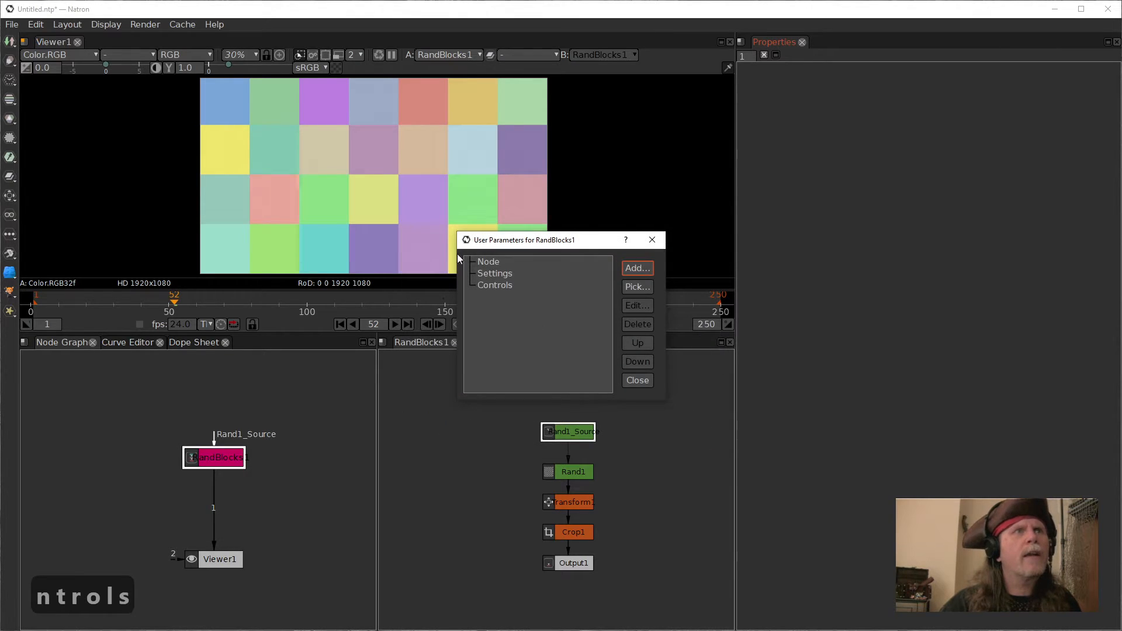
Step: Move the Controls page to the top of the user parameters list
left_click(496, 287)
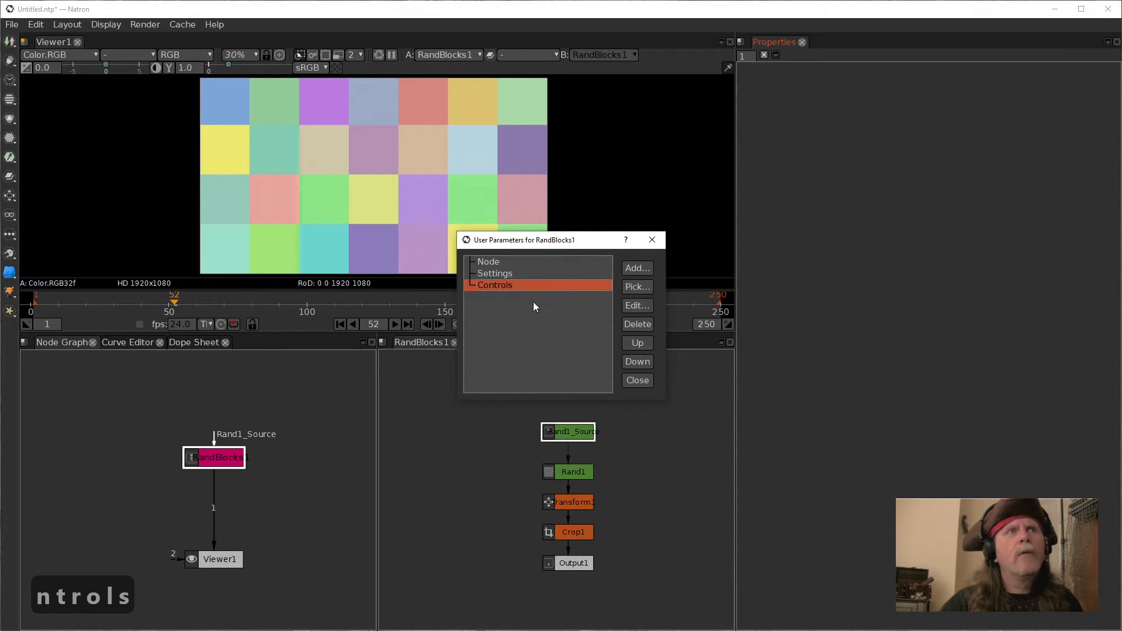
left_click(638, 342)
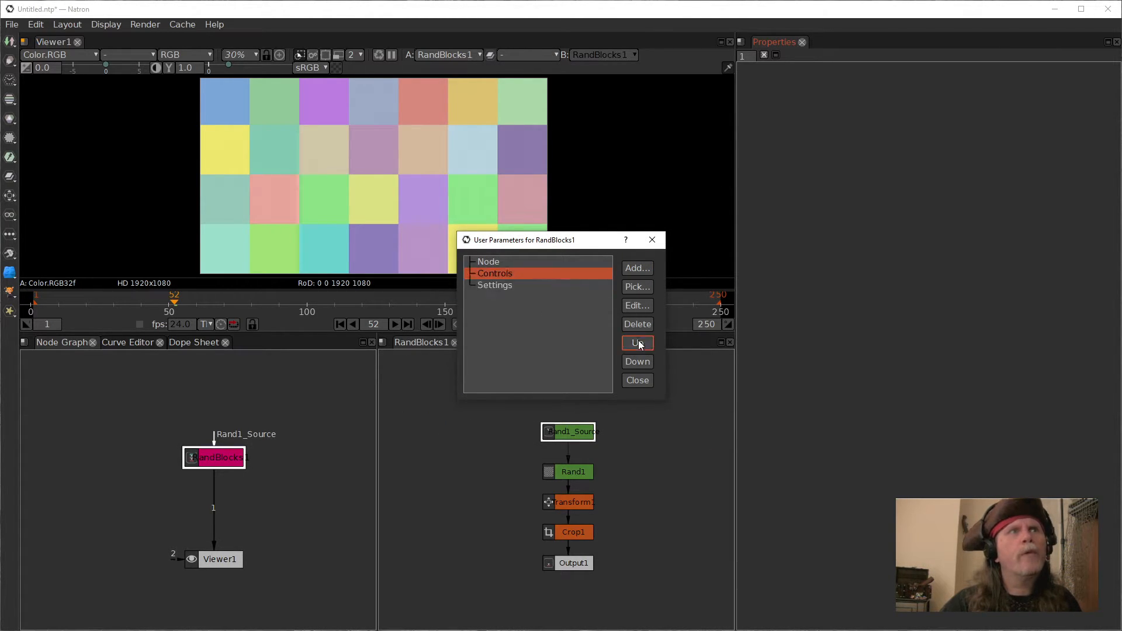
left_click(638, 341)
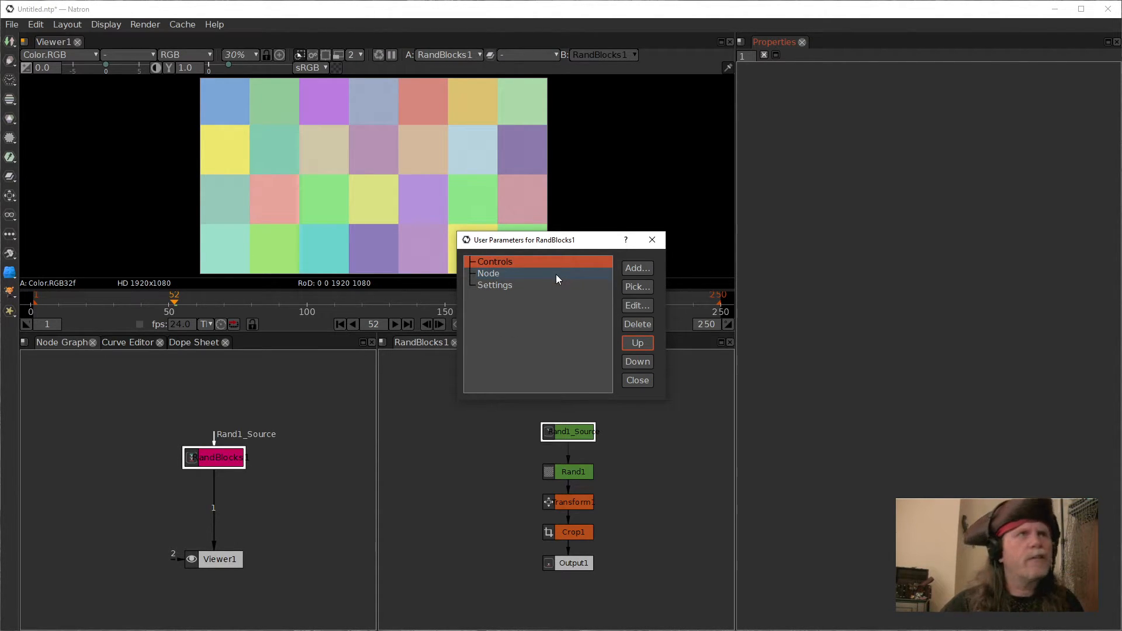
Step: Pick the Rand1 node's noise parameter onto the Controls page
left_click(637, 286)
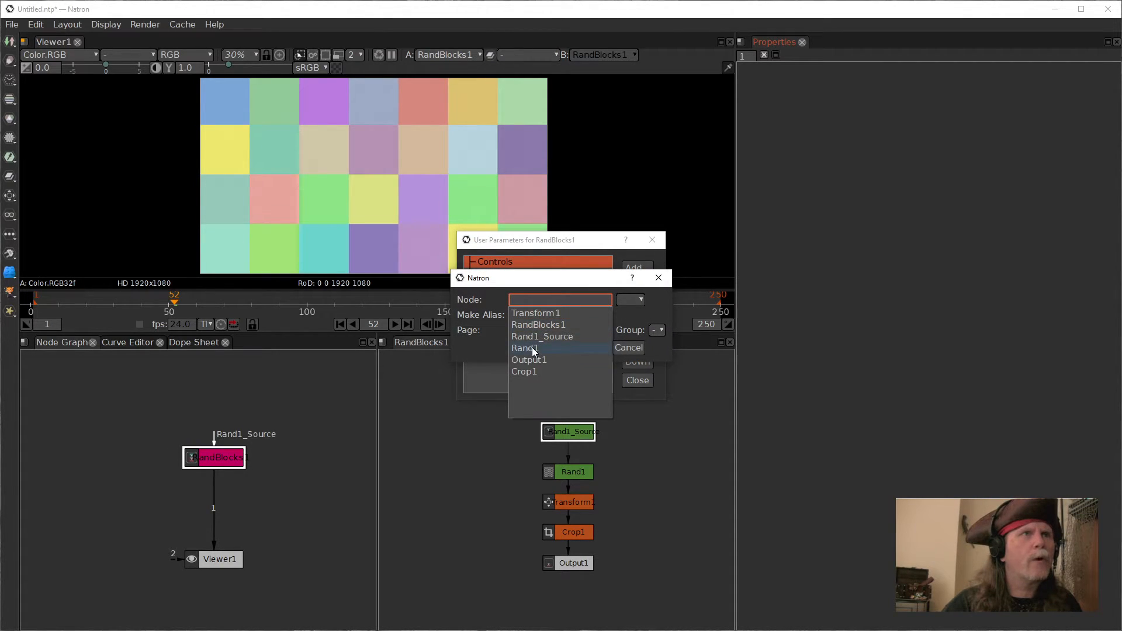
left_click(532, 348)
left_click(626, 300)
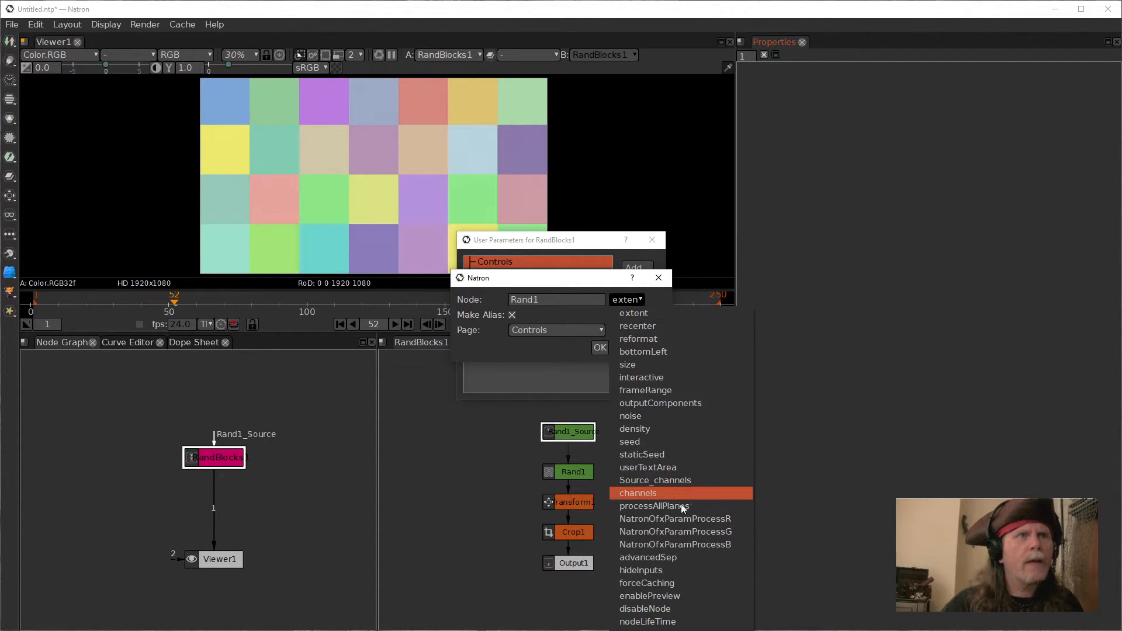
left_click(650, 416)
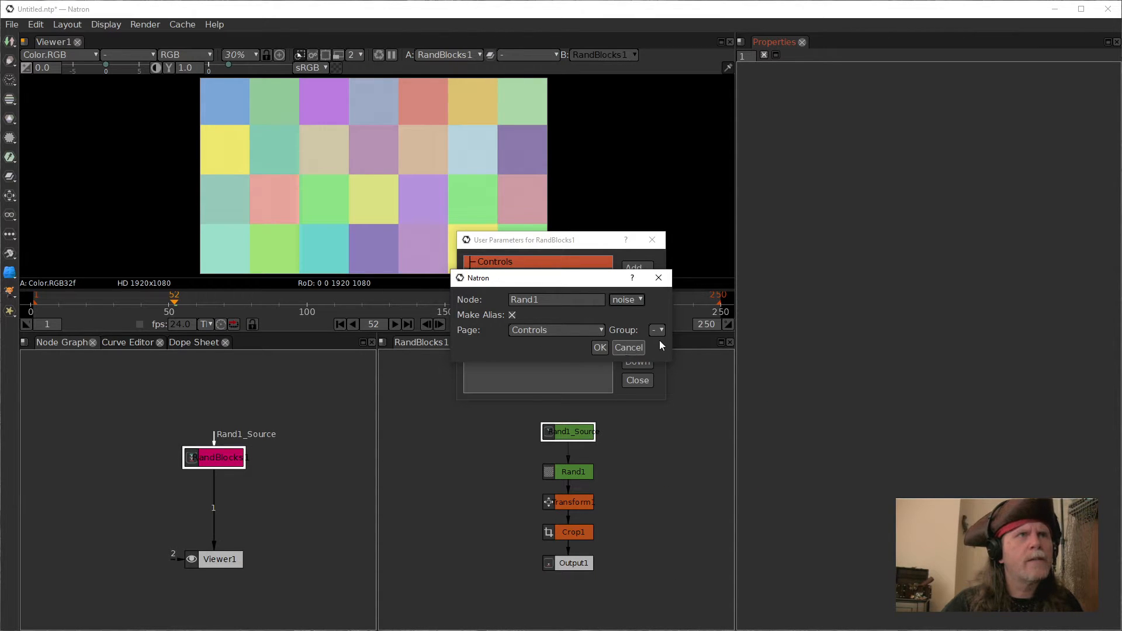
left_click(601, 348)
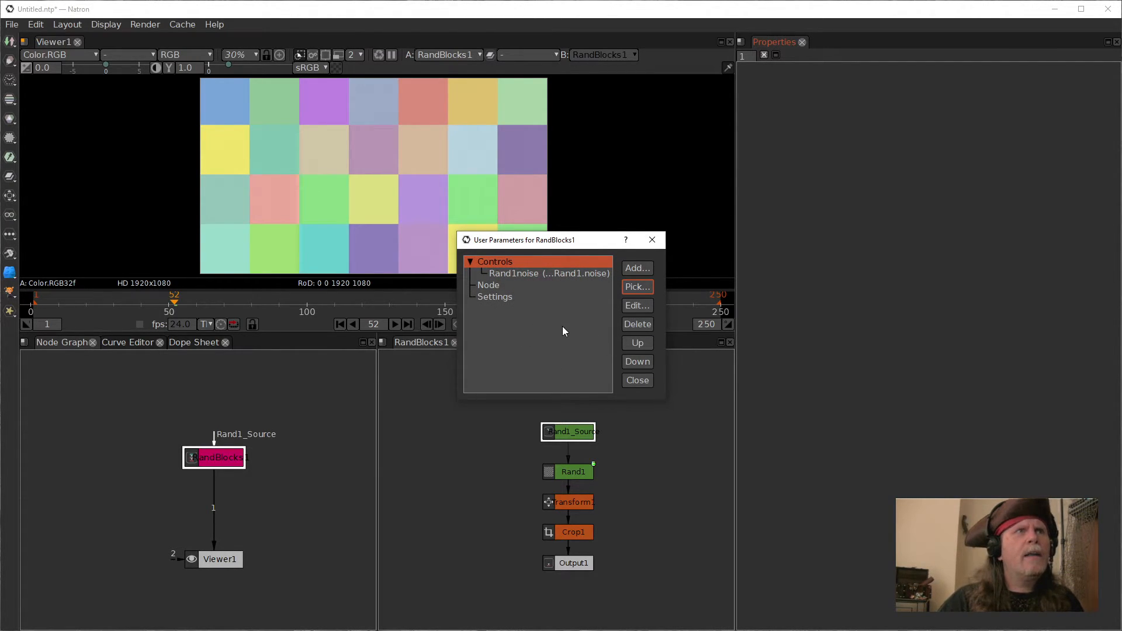
Step: Pick the Rand1 node's density parameter onto the Controls page
left_click(636, 287)
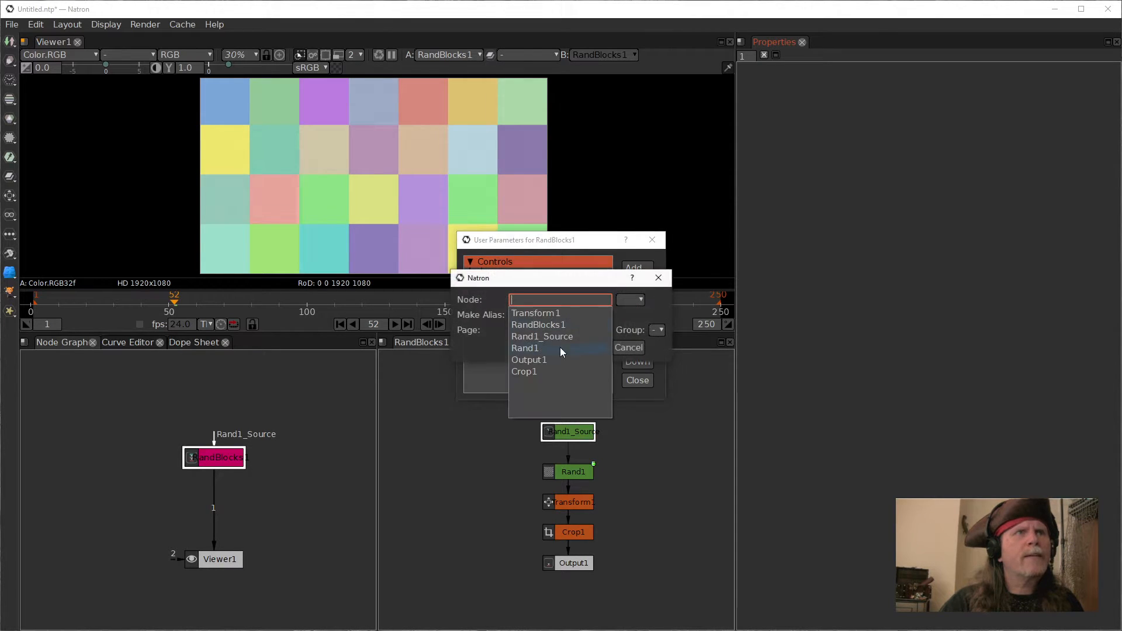
left_click(530, 347)
left_click(636, 299)
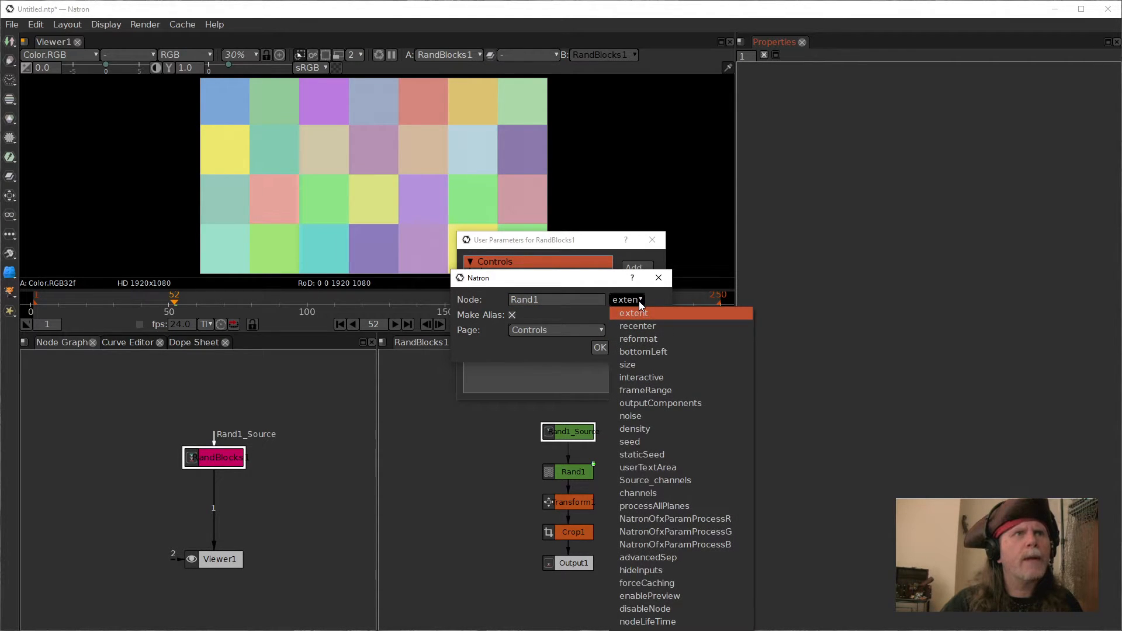
left_click(640, 432)
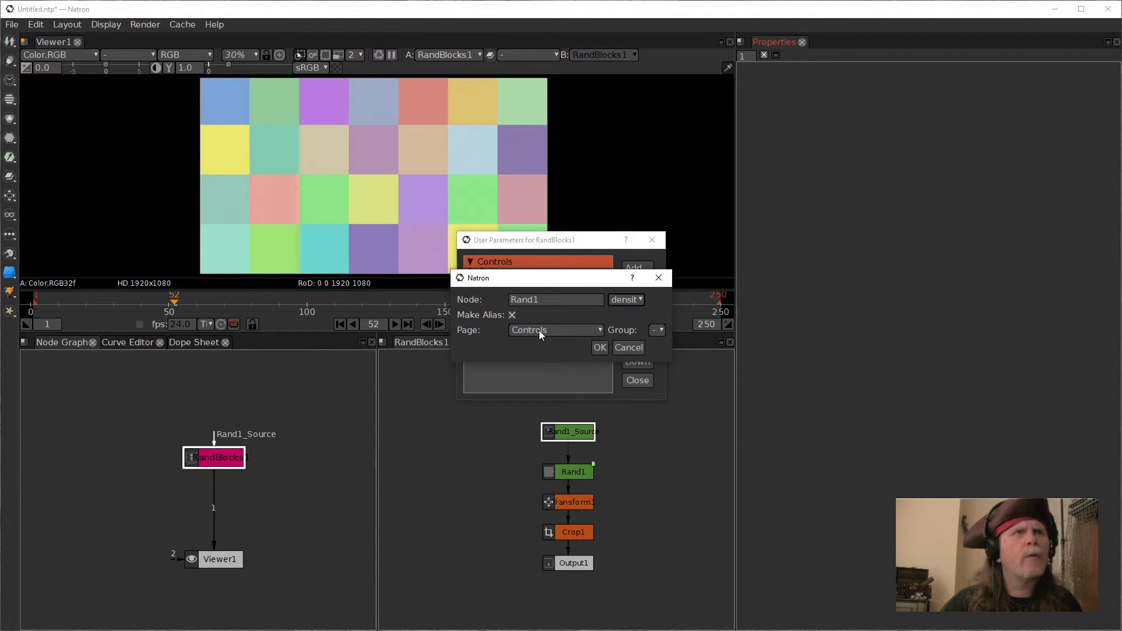
left_click(600, 347)
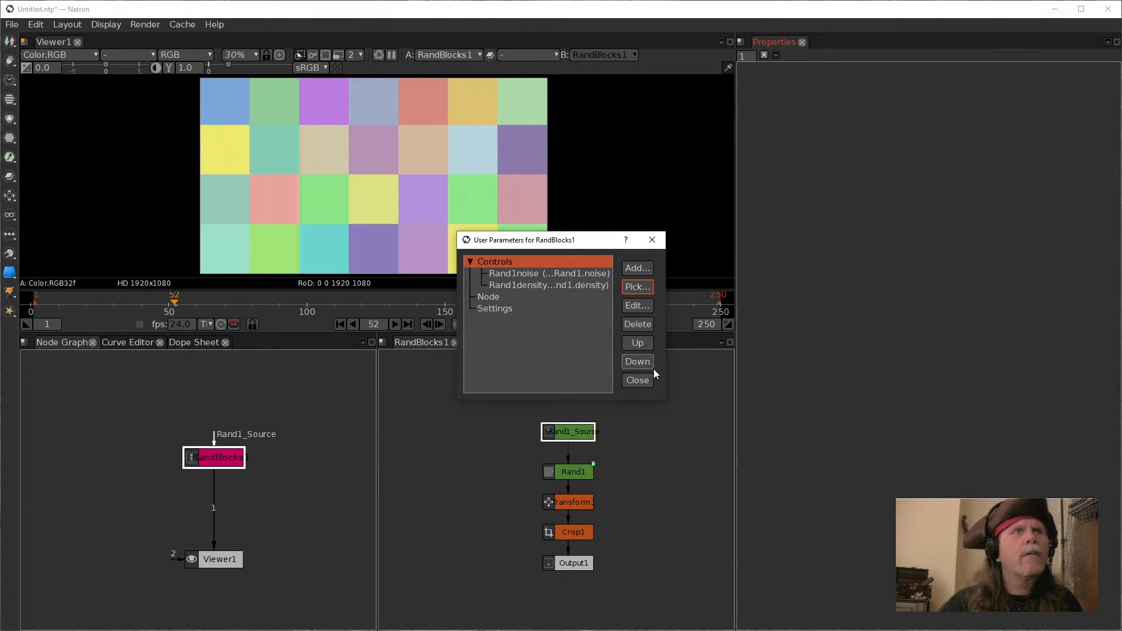
Step: Close the user parameters manager and open RandBlocks1's properties on the Controls page
left_click(640, 382)
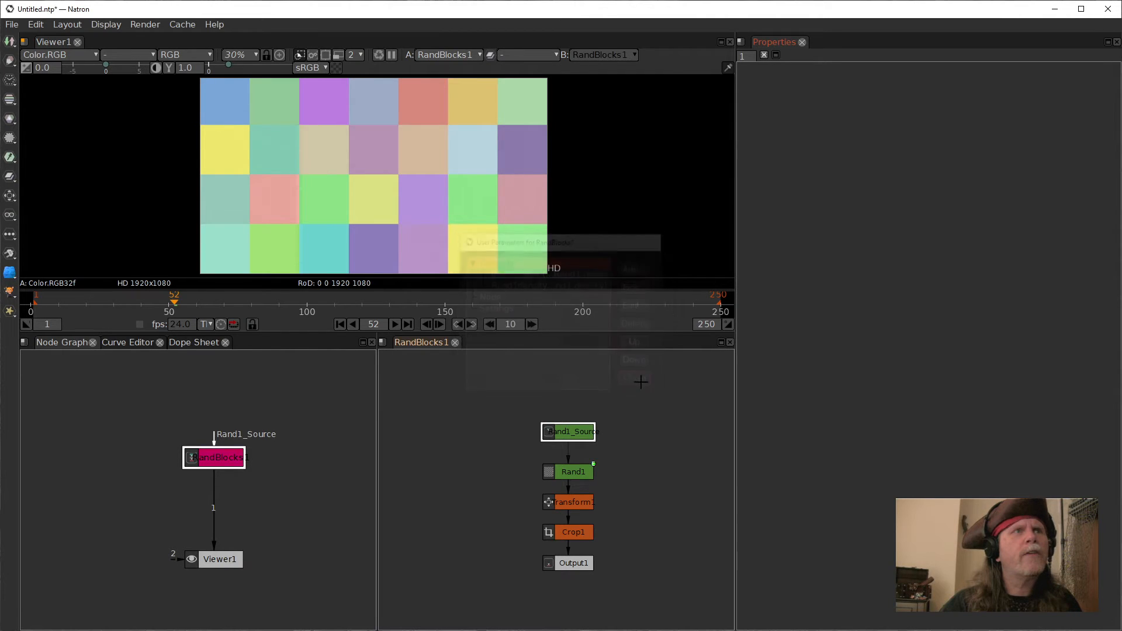
double_click(226, 458)
left_click(766, 86)
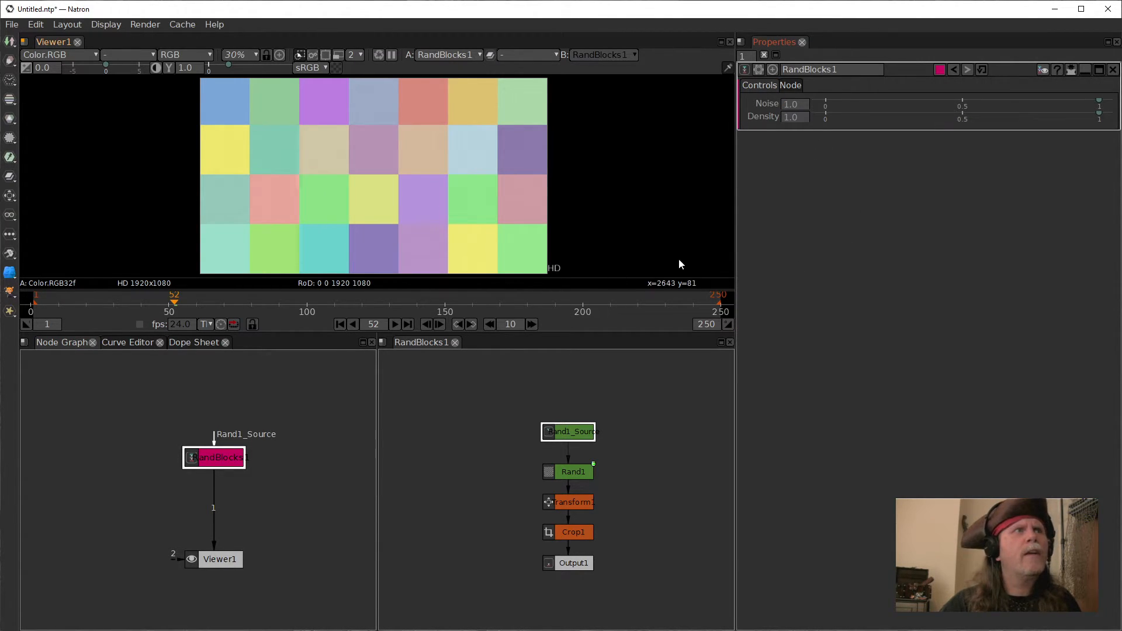
Step: Play the animation from the first frame and stop it
left_click(341, 326)
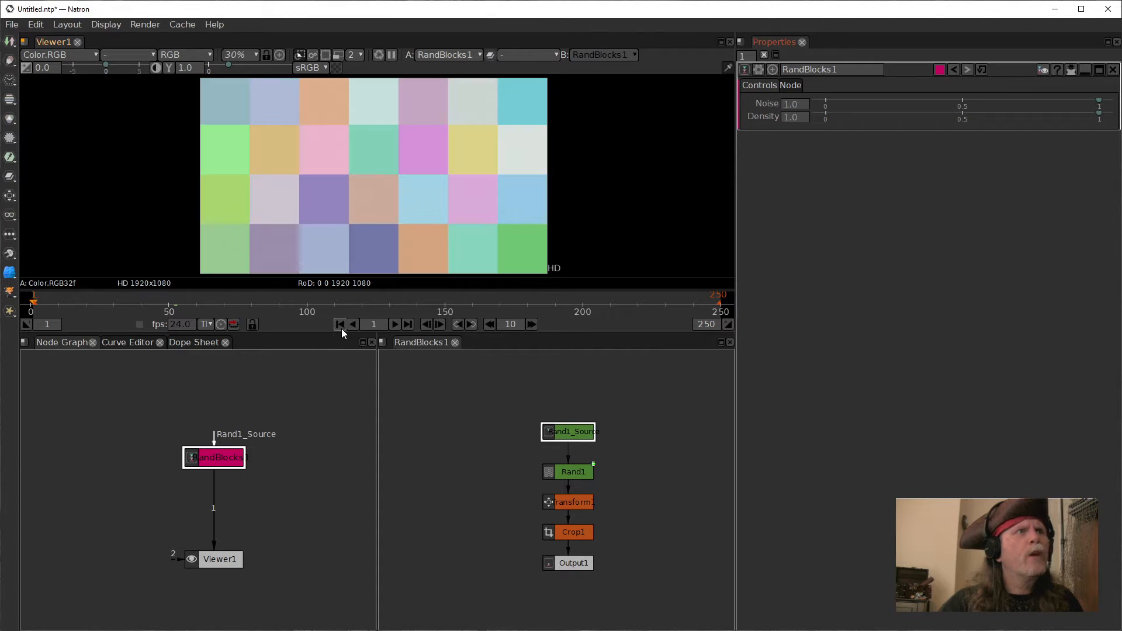
left_click(395, 325)
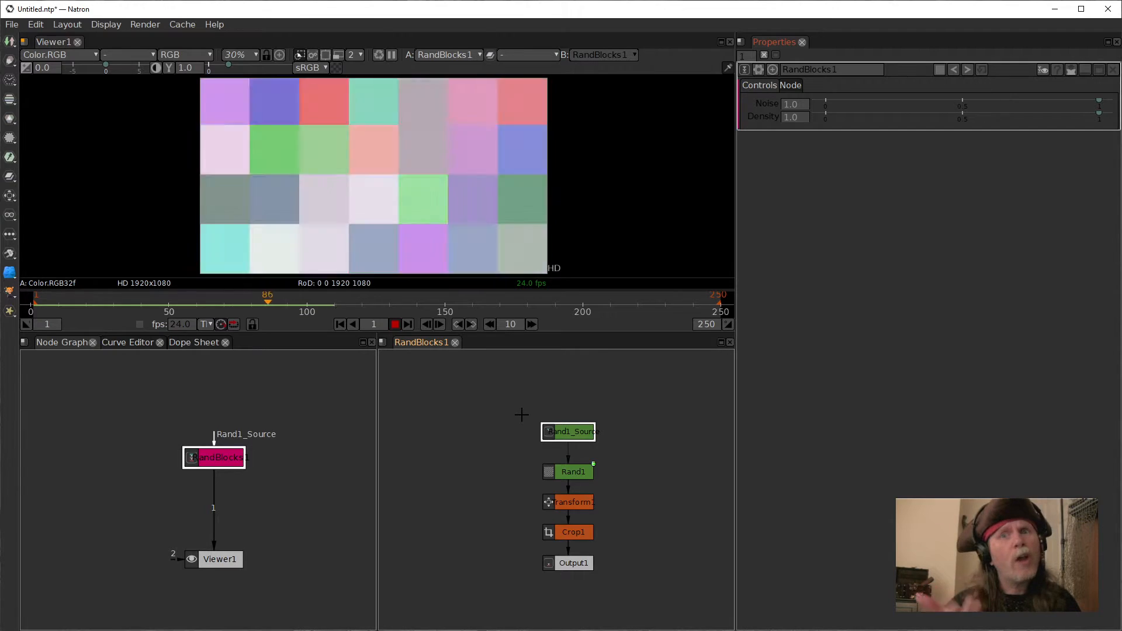
left_click(394, 324)
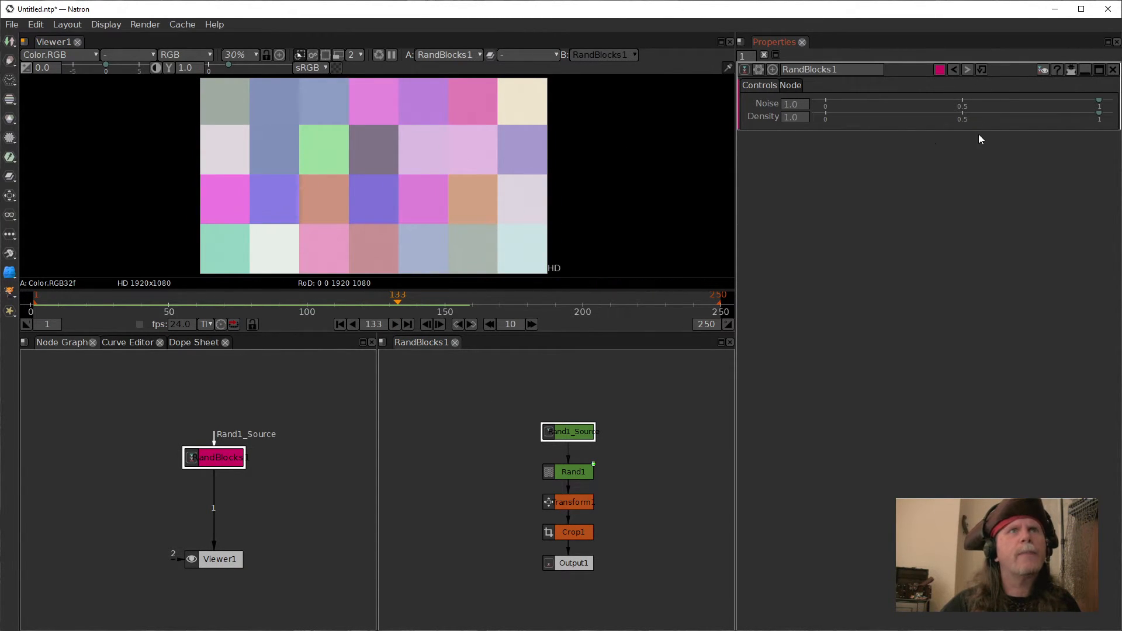
Step: Set RandBlocks1's Density to 0.05 and its Noise to 4.0
double_click(801, 120)
left_click(796, 120)
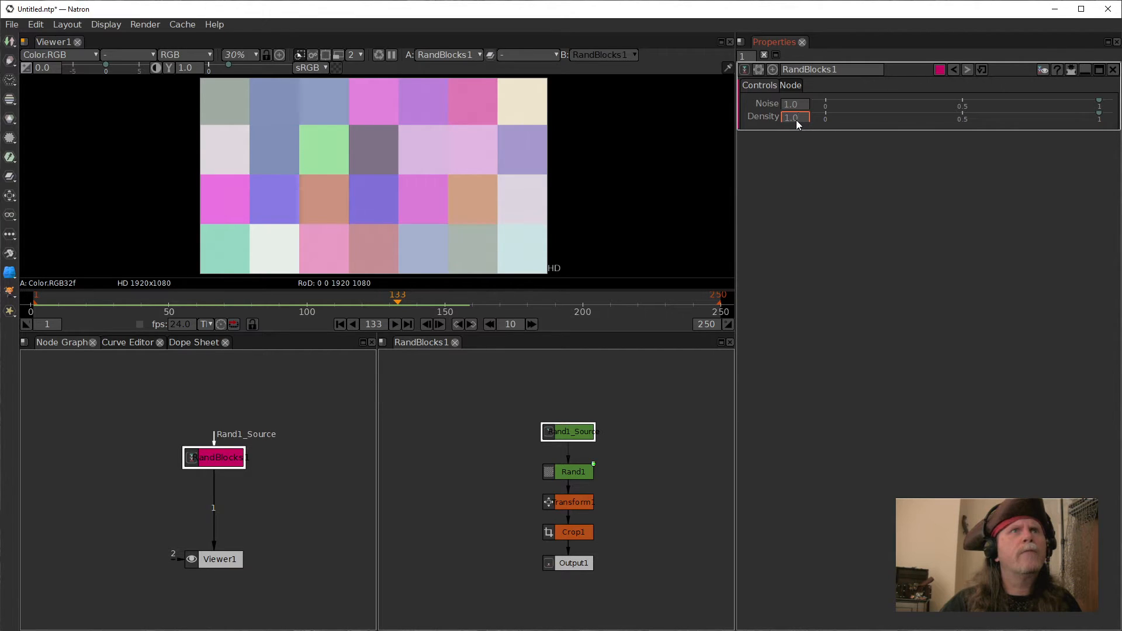
scroll(794, 119, "down", 8)
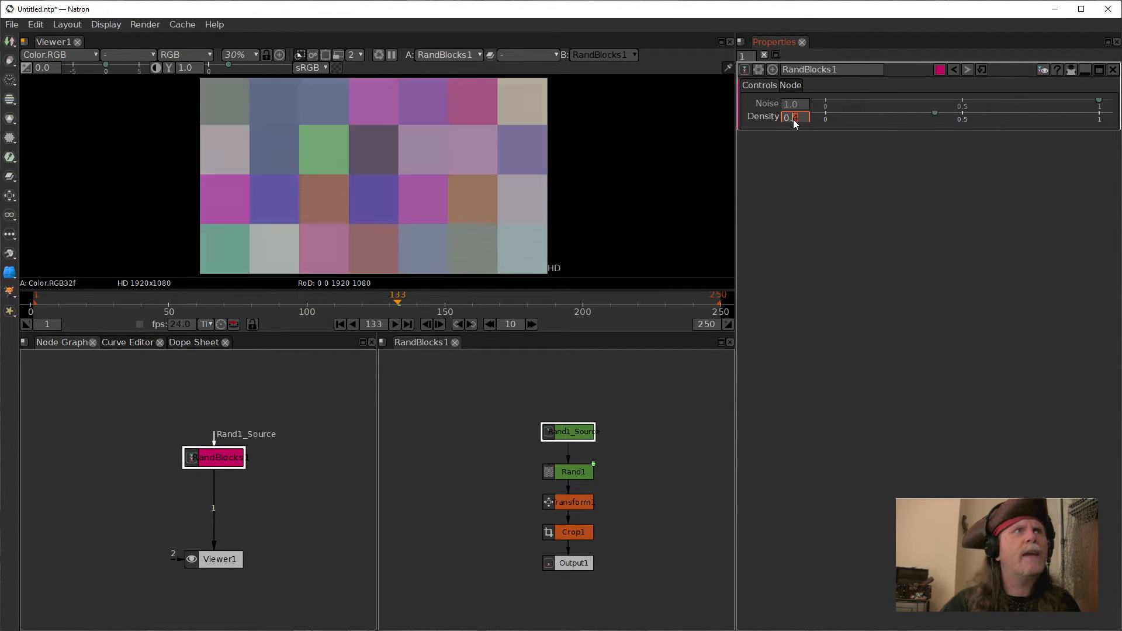
scroll(793, 119, "down", 1)
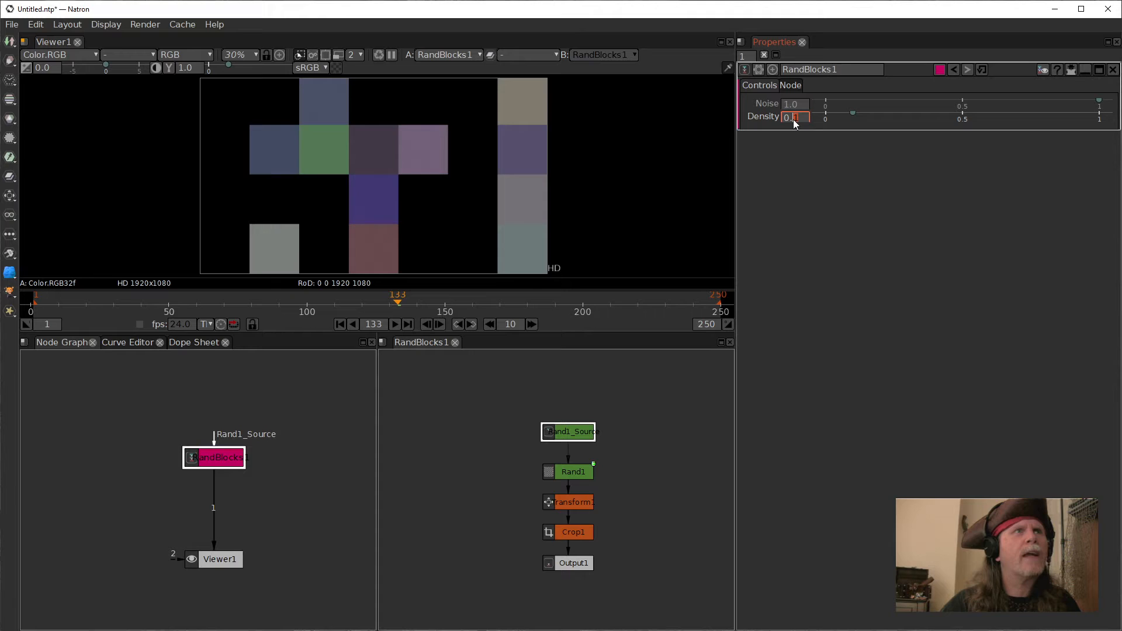
scroll(793, 119, "down", 1)
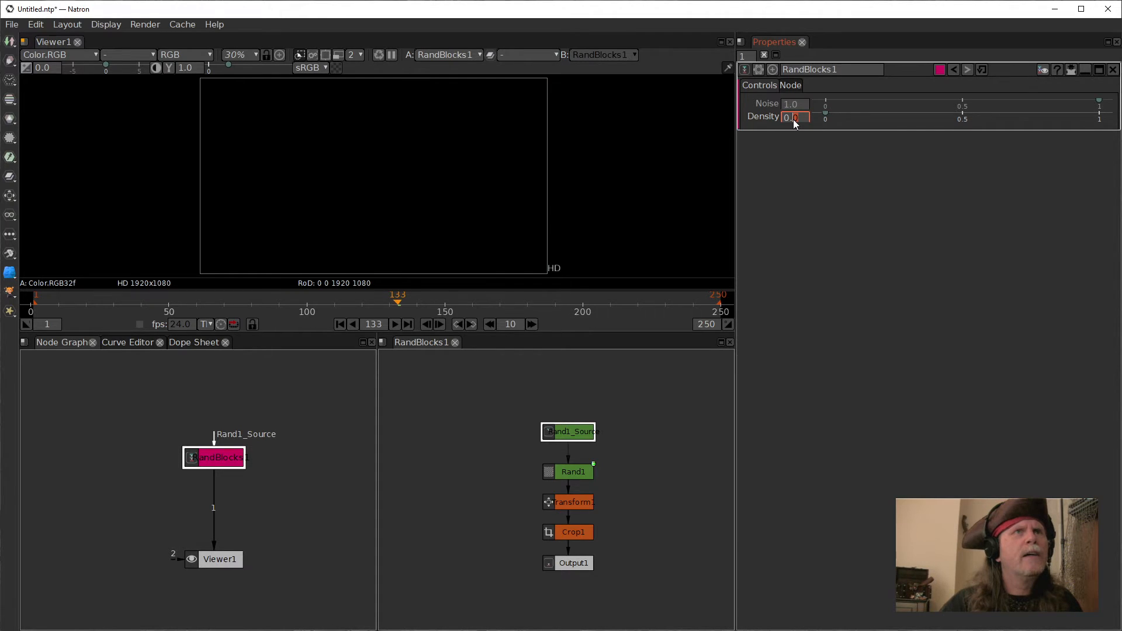
scroll(794, 119, "up", 1)
scroll(797, 117, "down", 4)
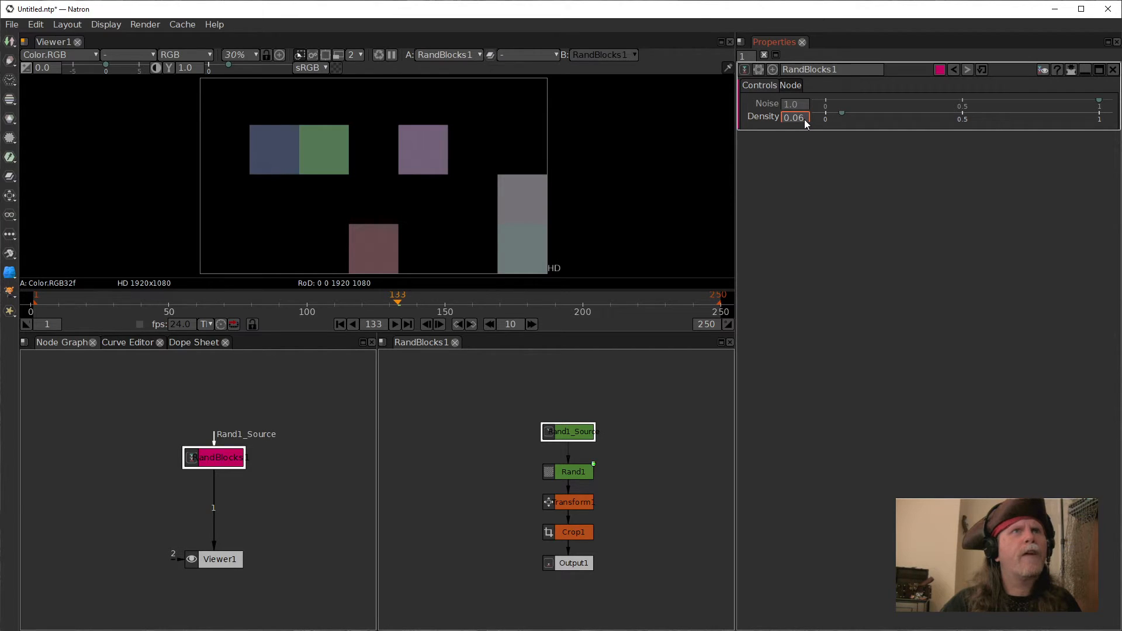
scroll(799, 119, "down", 1)
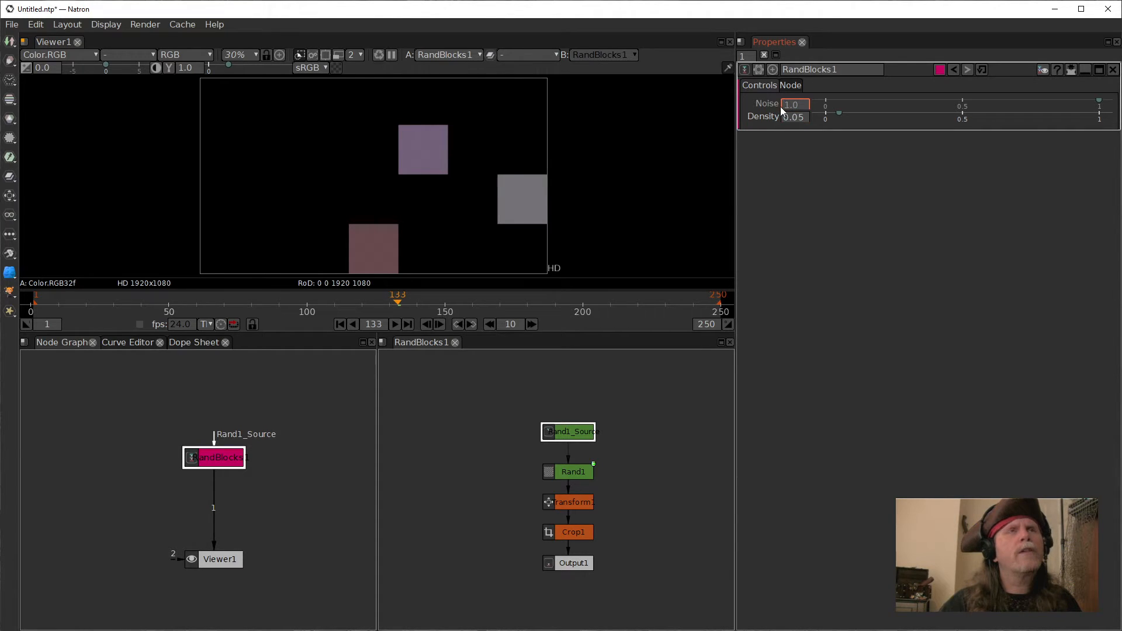
scroll(784, 106, "up", 3)
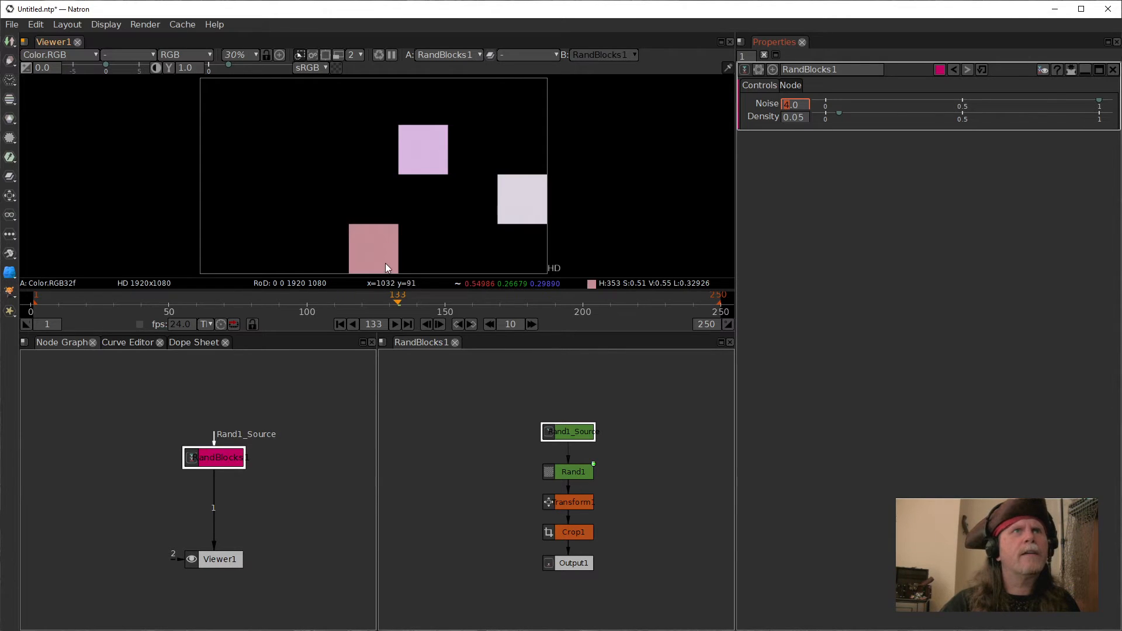
Step: Return to frame 1, close the group's internal node graph pane, and reposition RandBlocks1 and Viewer1
left_click(338, 325)
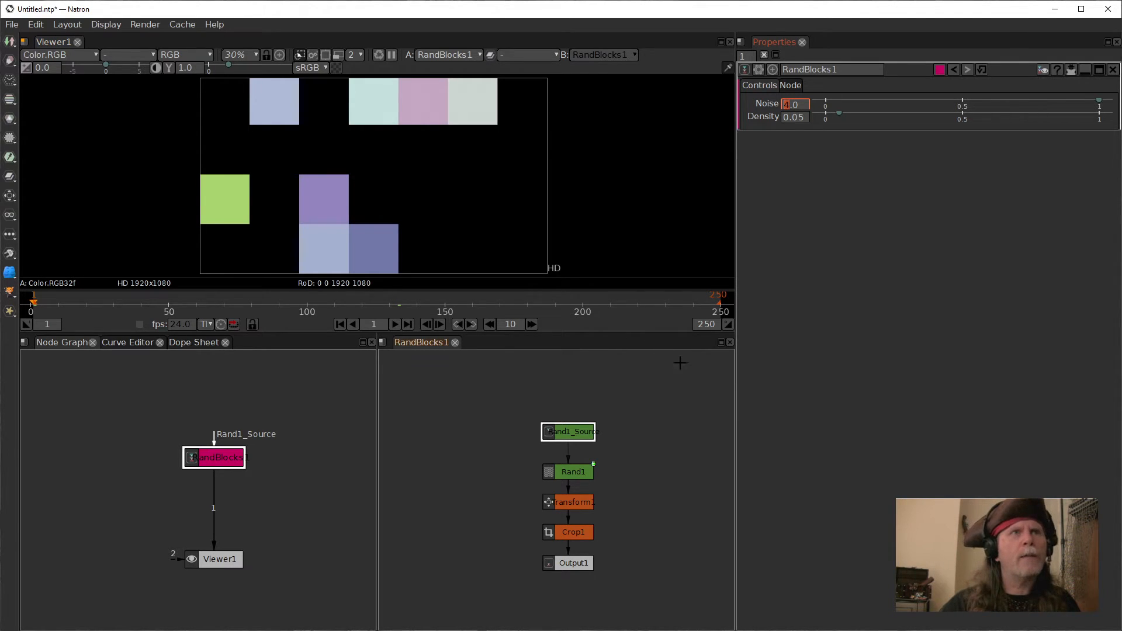
left_click(454, 343)
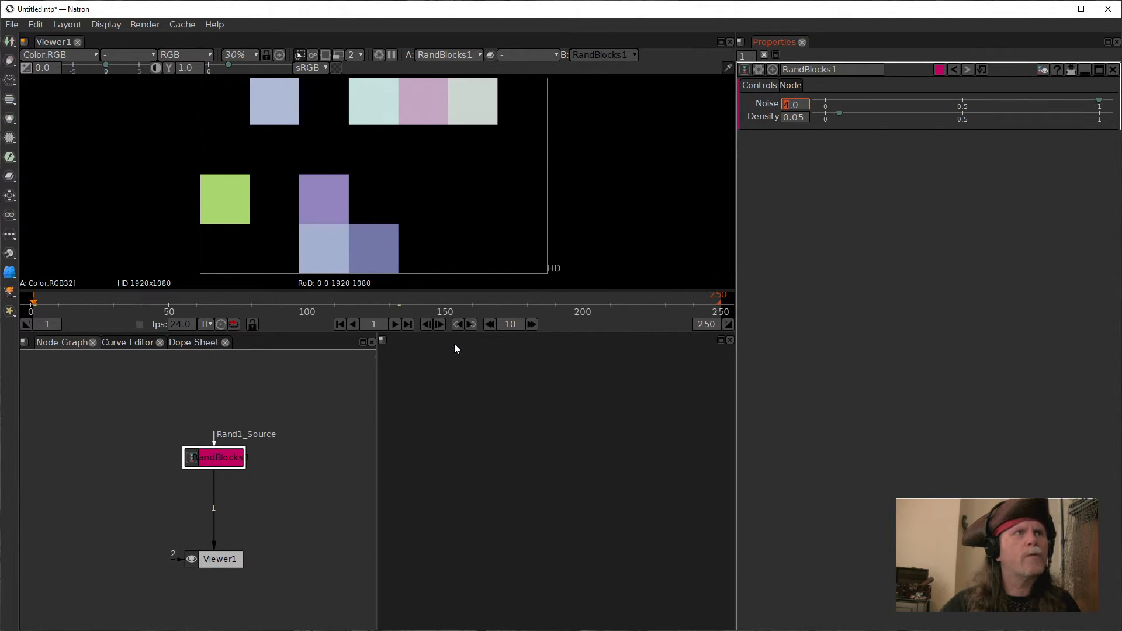
left_click(730, 340)
left_click_drag(210, 458, 230, 455)
left_click_drag(229, 559, 281, 563)
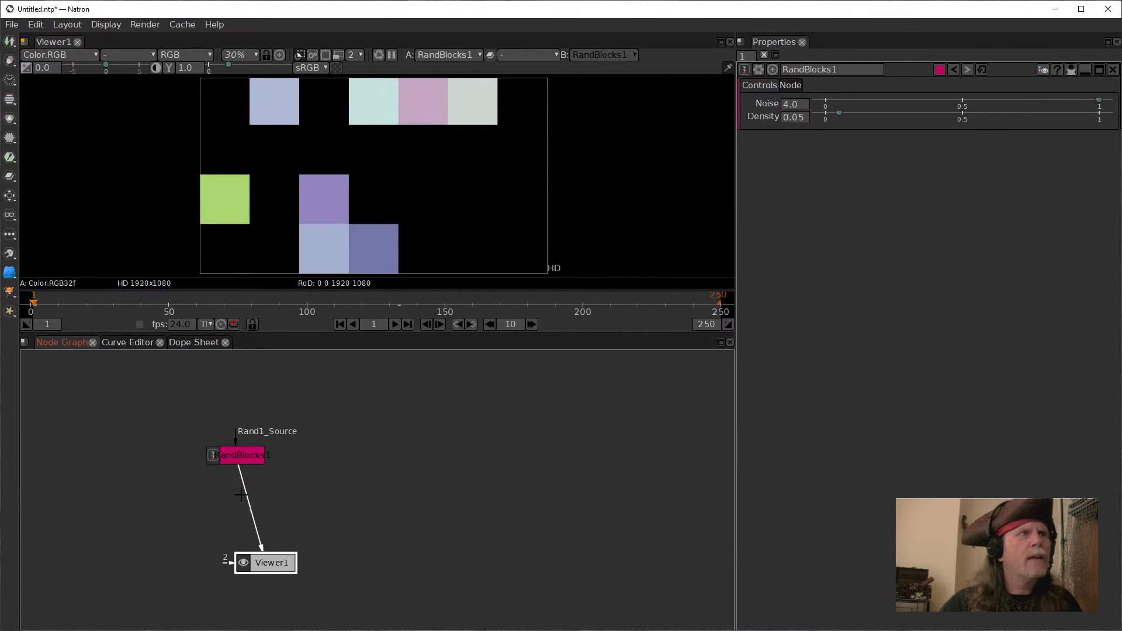
Step: Reposition RandBlocks1 in the node graph, then play the animation and stop it at frame 66
left_click_drag(233, 457, 264, 464)
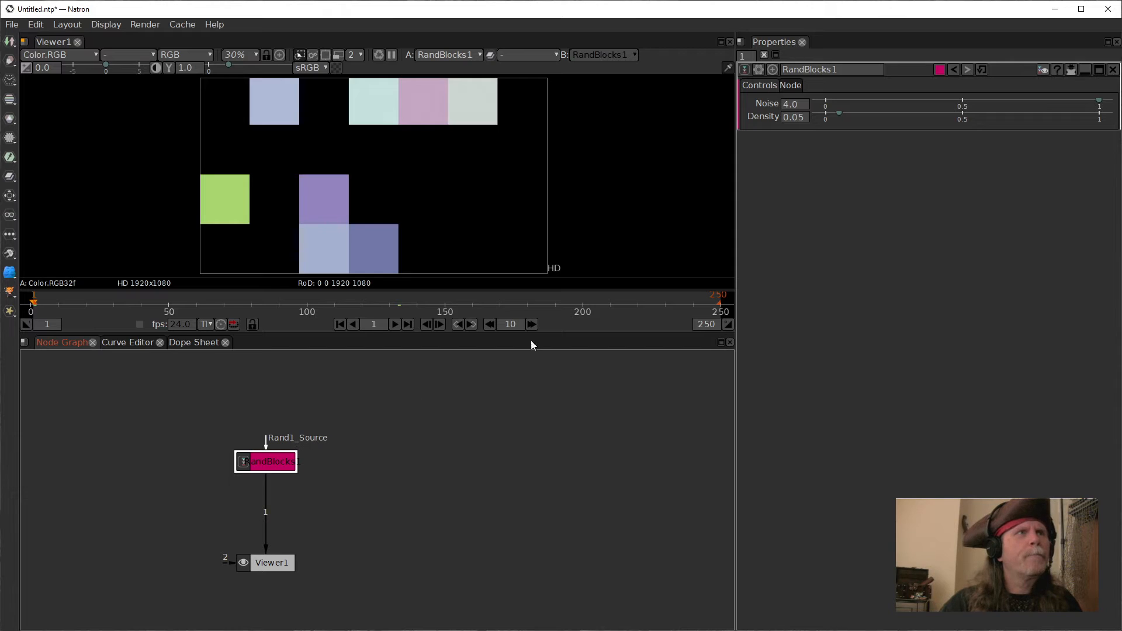
left_click(395, 325)
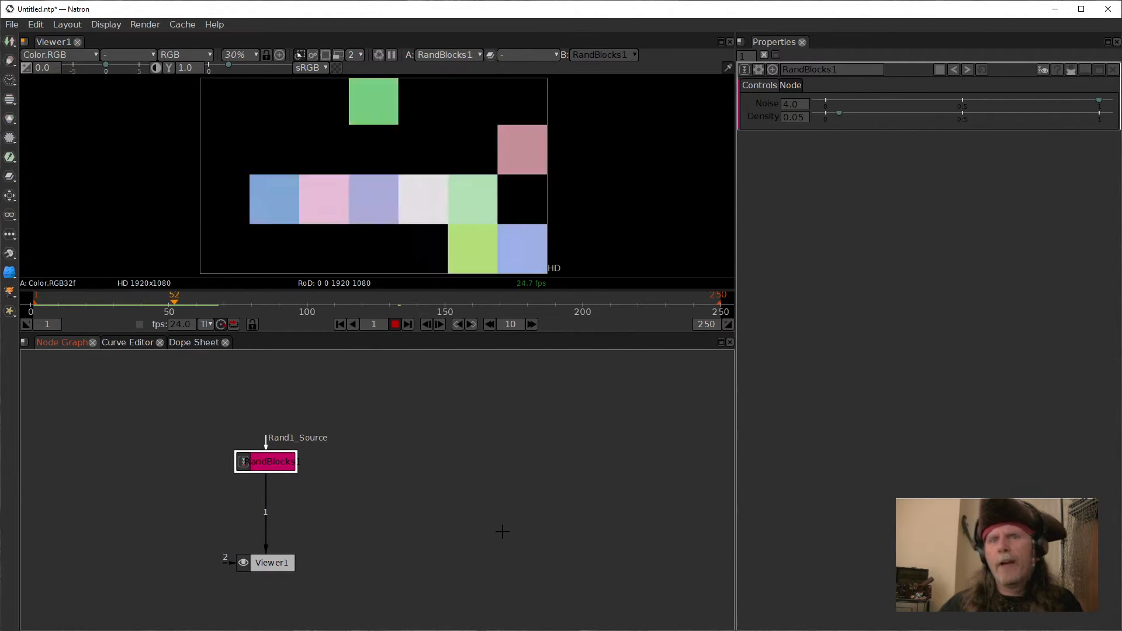
key("super")
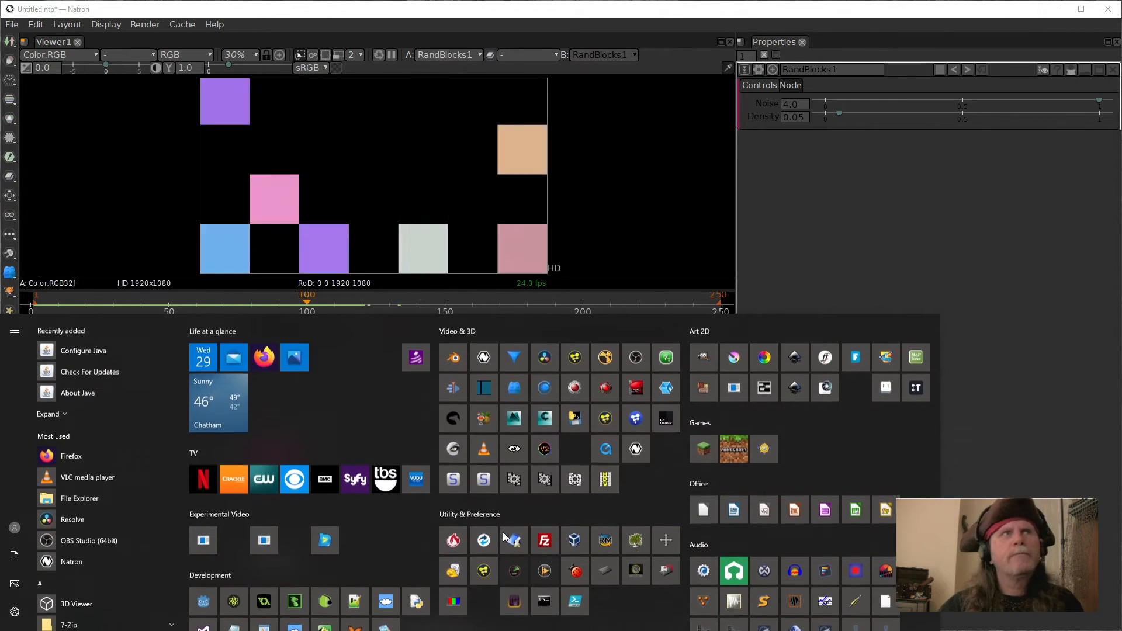
left_click(672, 222)
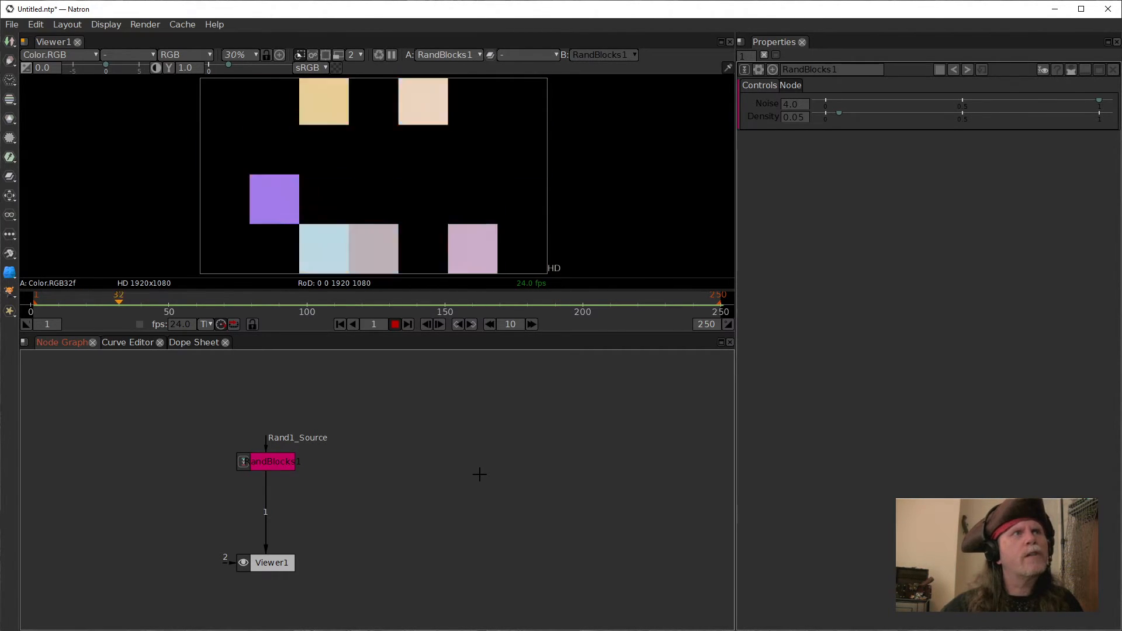
left_click(395, 324)
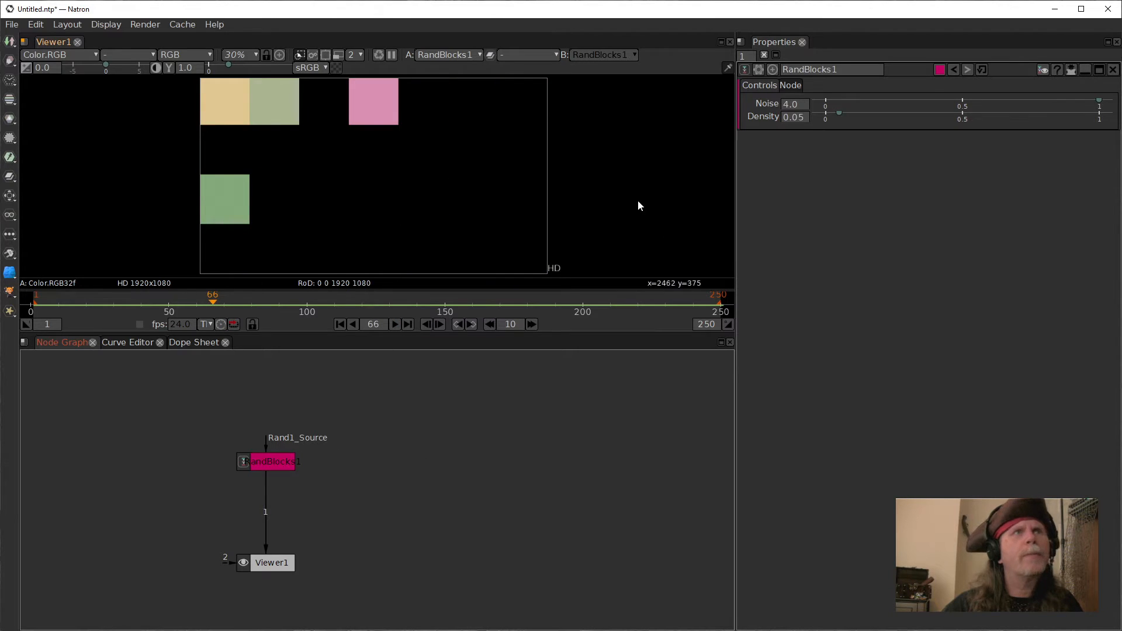
Step: Set RandBlocks1's Noise to 11.0
mouse_move(1089, 98)
left_mouse_down()
mouse_move(973, 102)
mouse_move(1093, 119)
left_mouse_up()
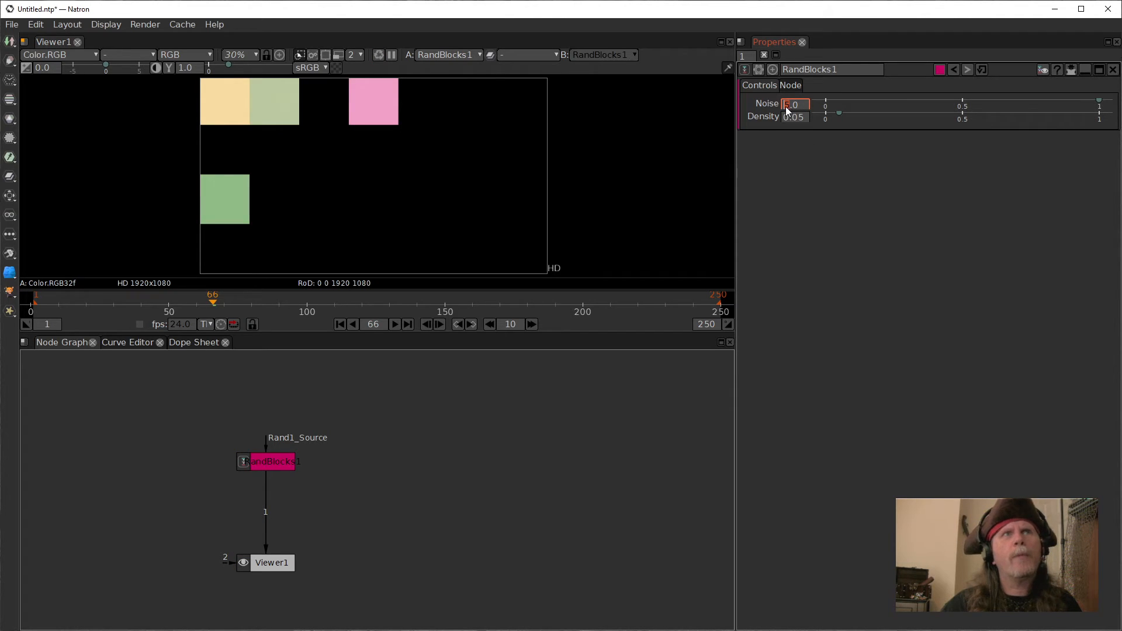
type("20")
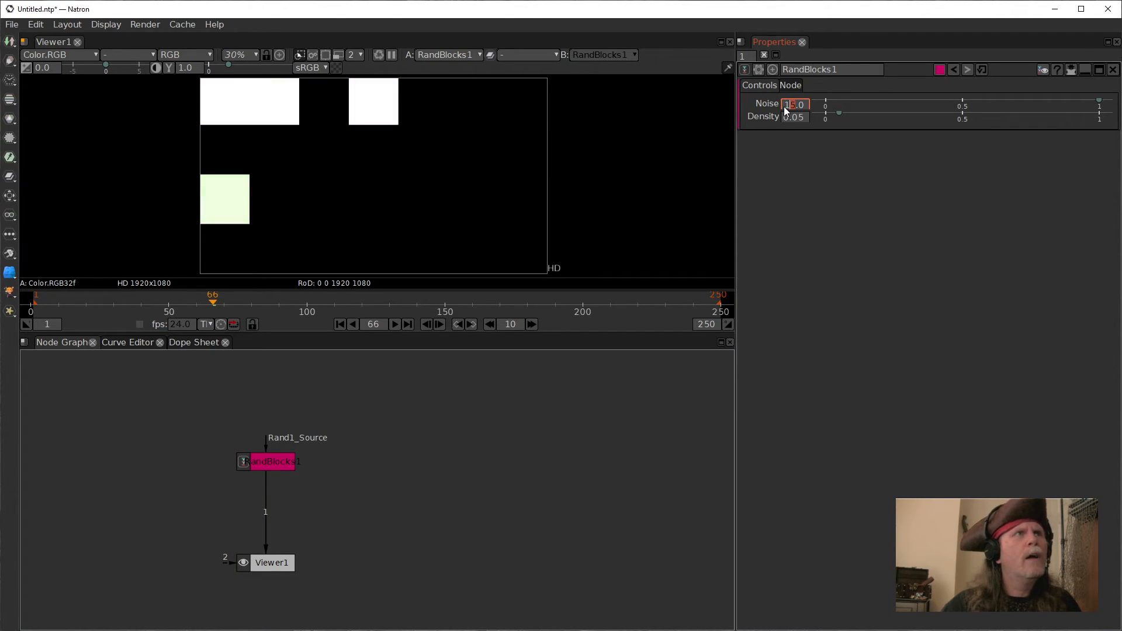
scroll(784, 105, "down", 10)
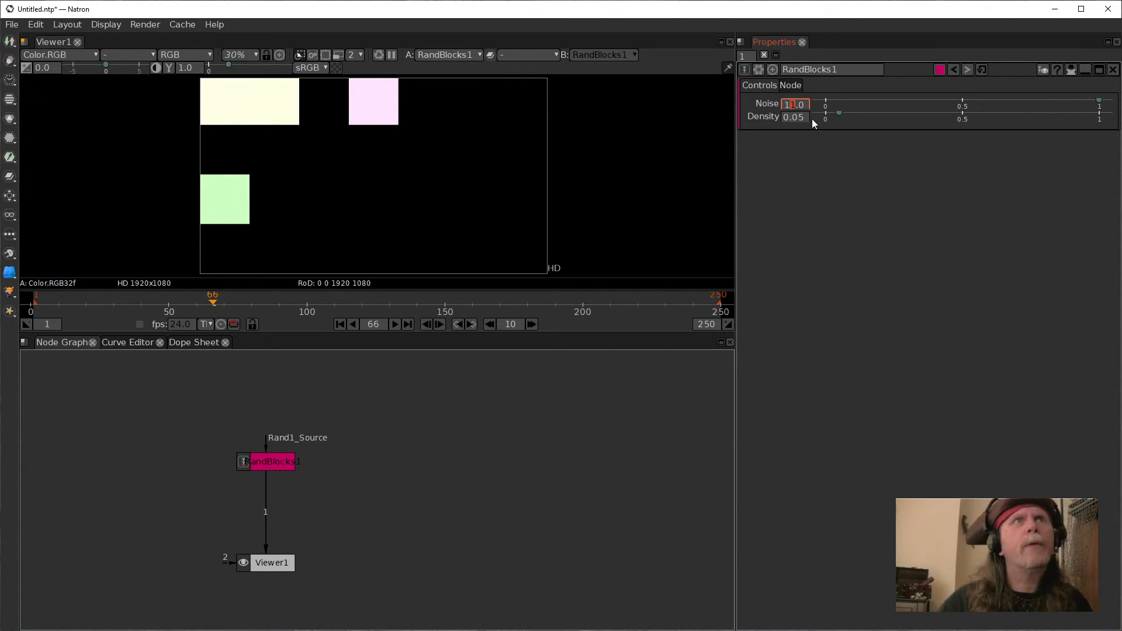
Step: In the user parameters manager, edit the Noise parameter's display maximum to 8, confirm, and close the manager
left_click(759, 71)
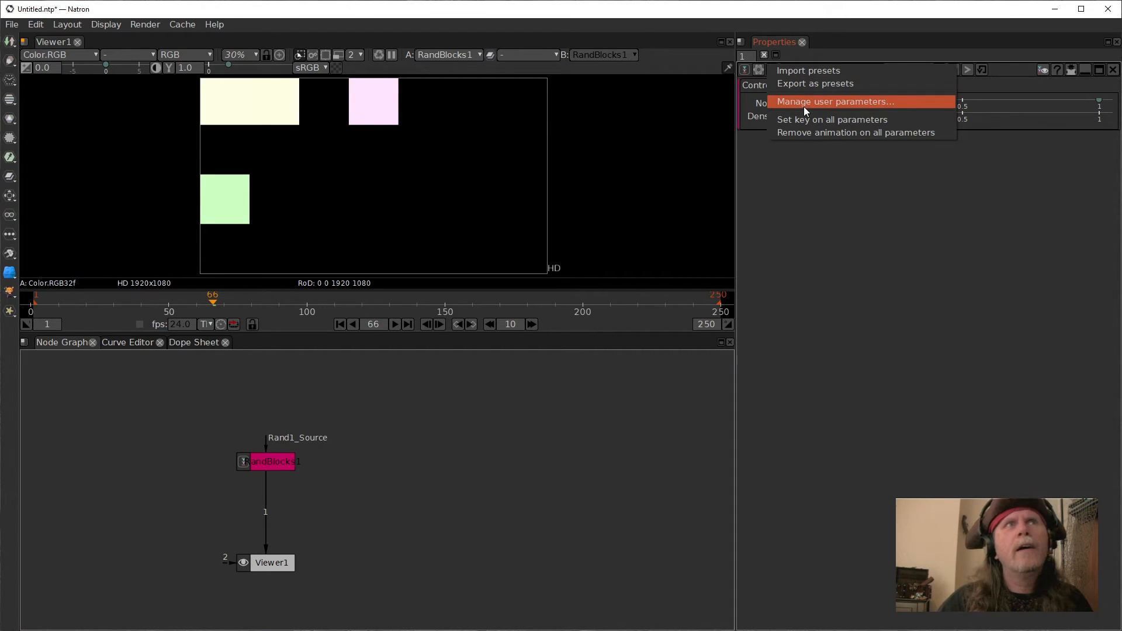
left_click(804, 106)
left_click(528, 276)
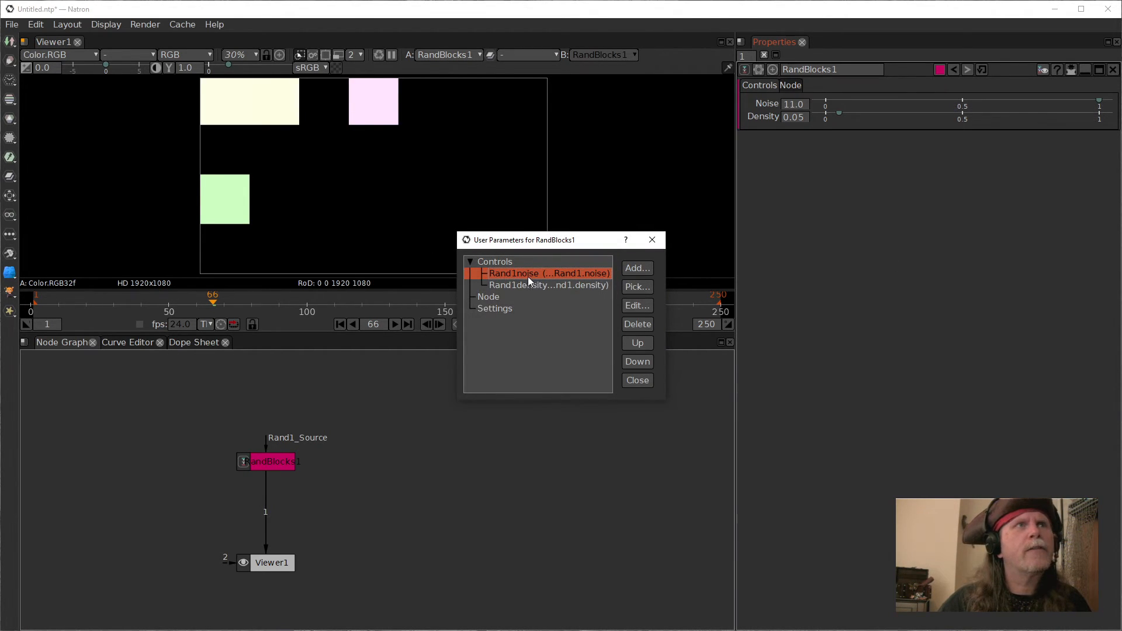
left_click(636, 306)
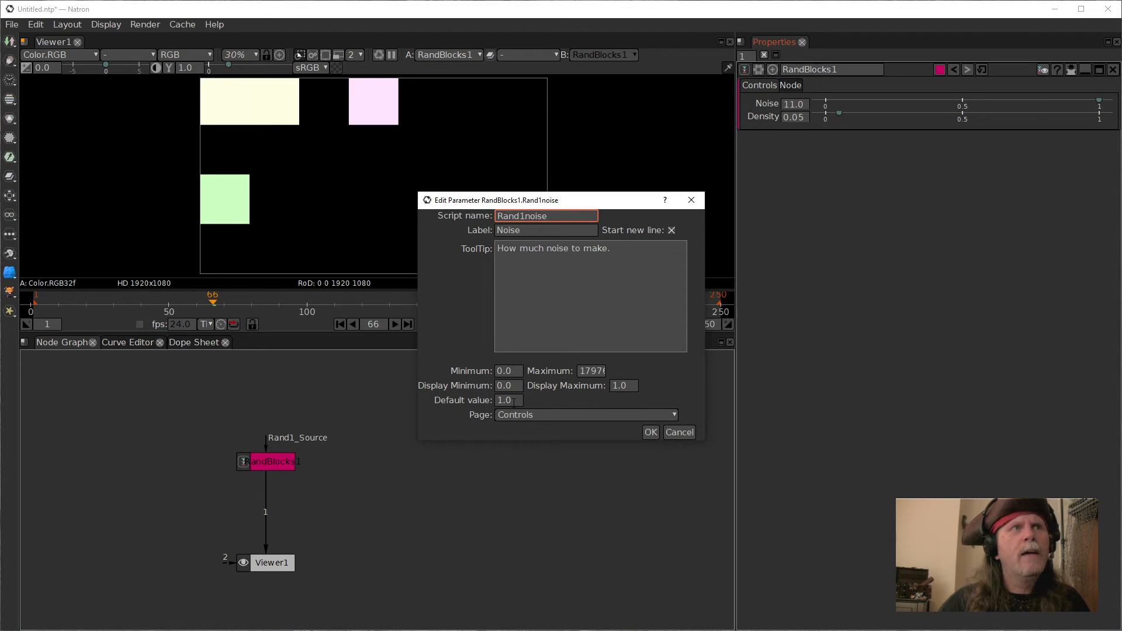
left_click(615, 386)
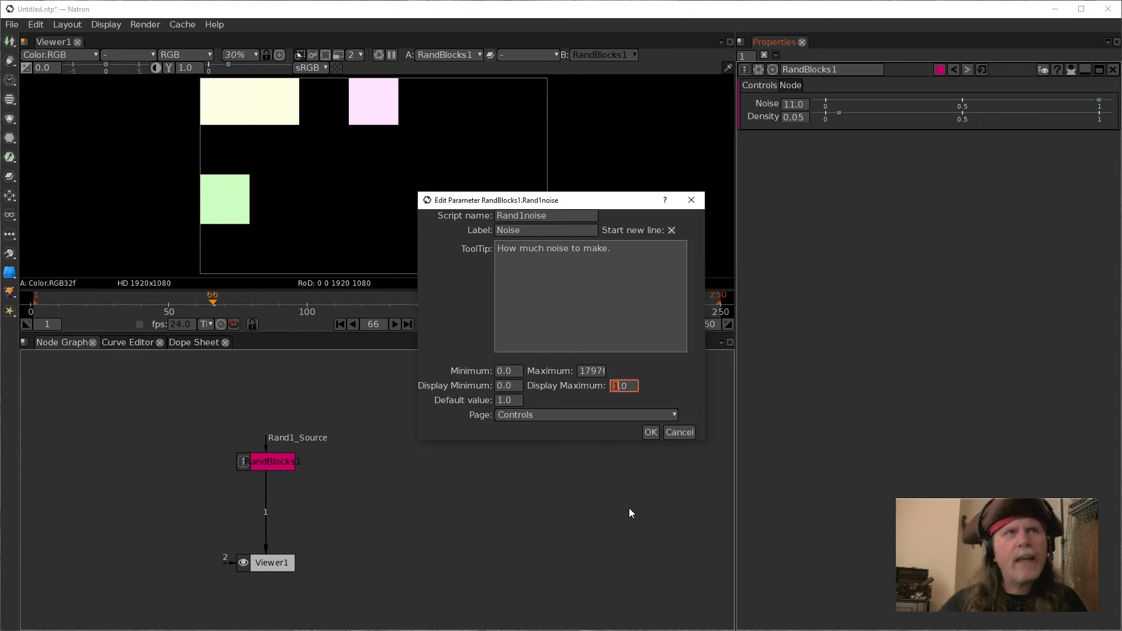
type("8")
left_click(651, 432)
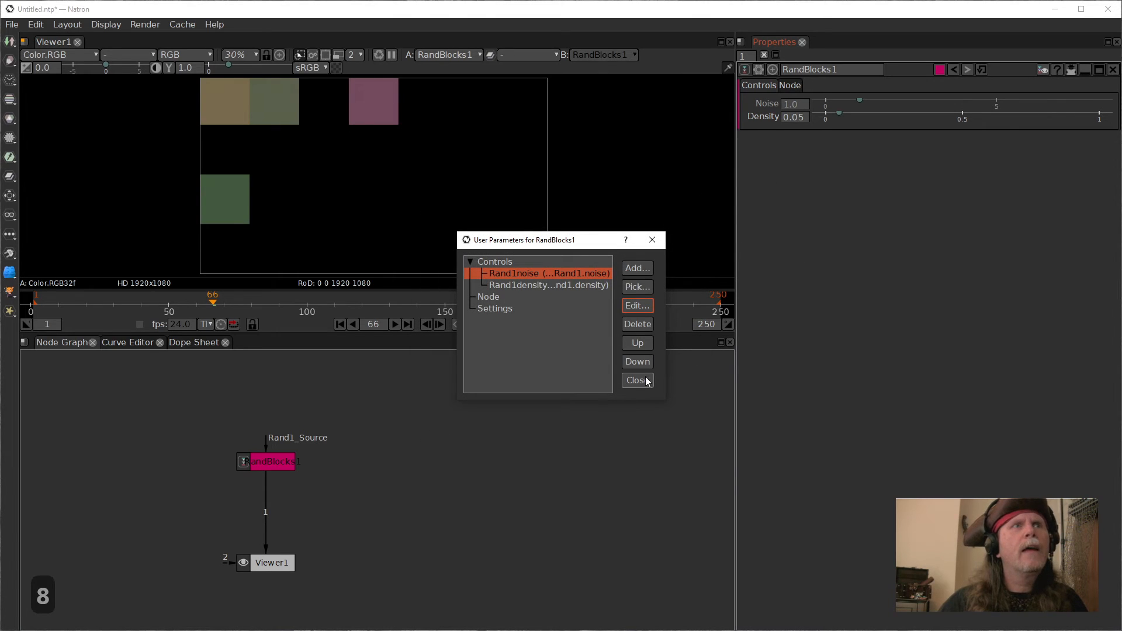
left_click(639, 380)
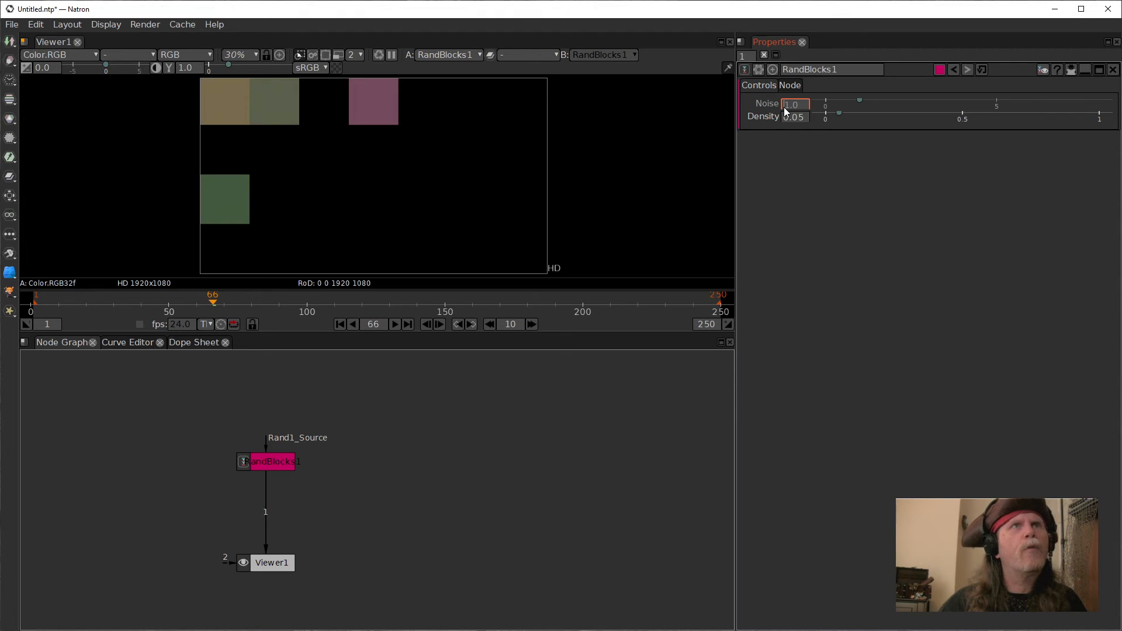
Step: Slide RandBlocks1's Noise up to 8.0 and back down to 5.0
scroll(784, 105, "up", 3)
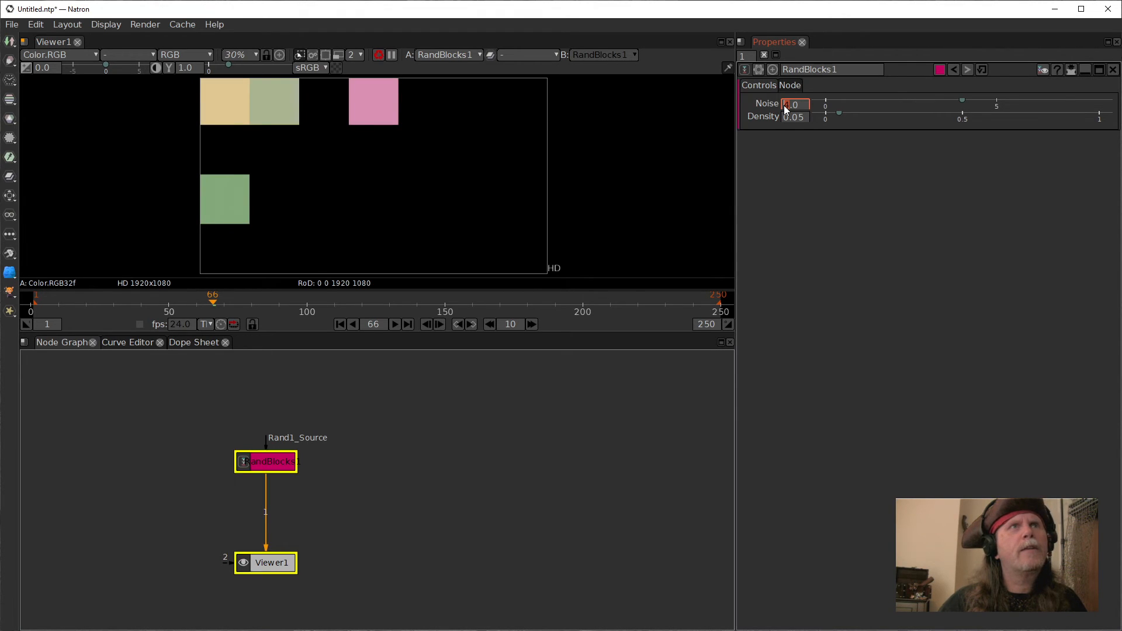
left_click_drag(960, 101, 1099, 101)
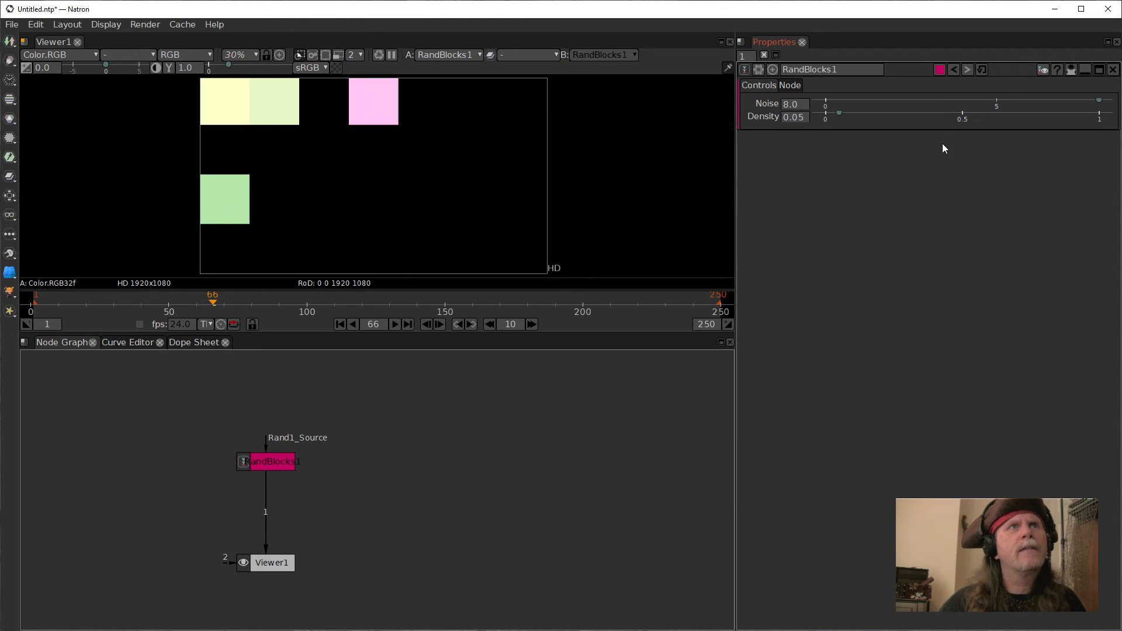
left_click_drag(1099, 102, 996, 110)
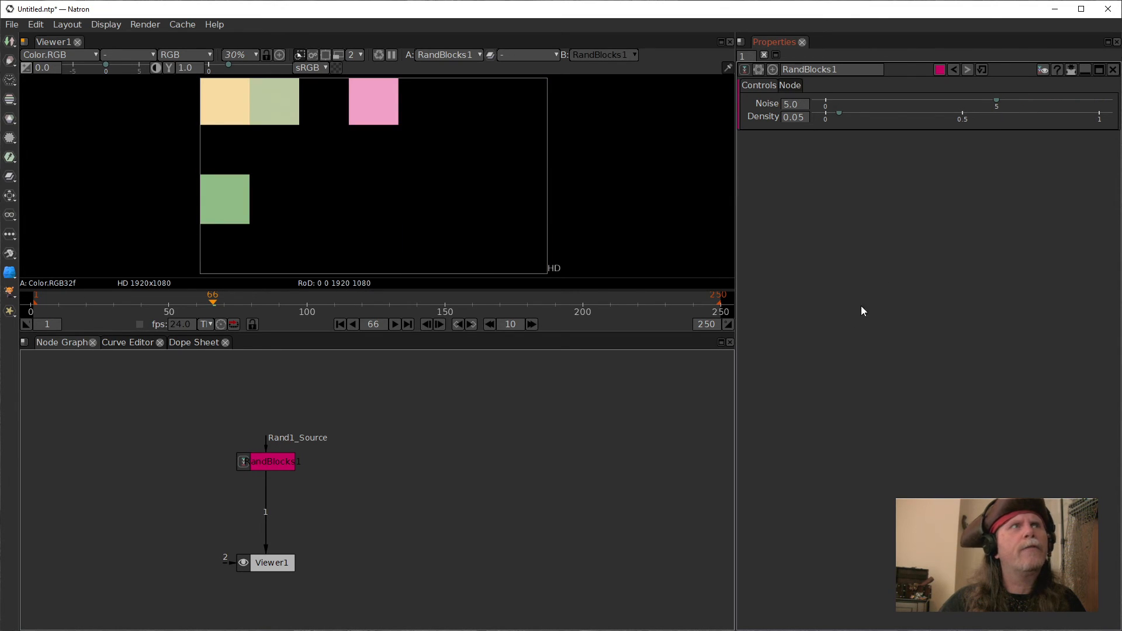
right_click(373, 198)
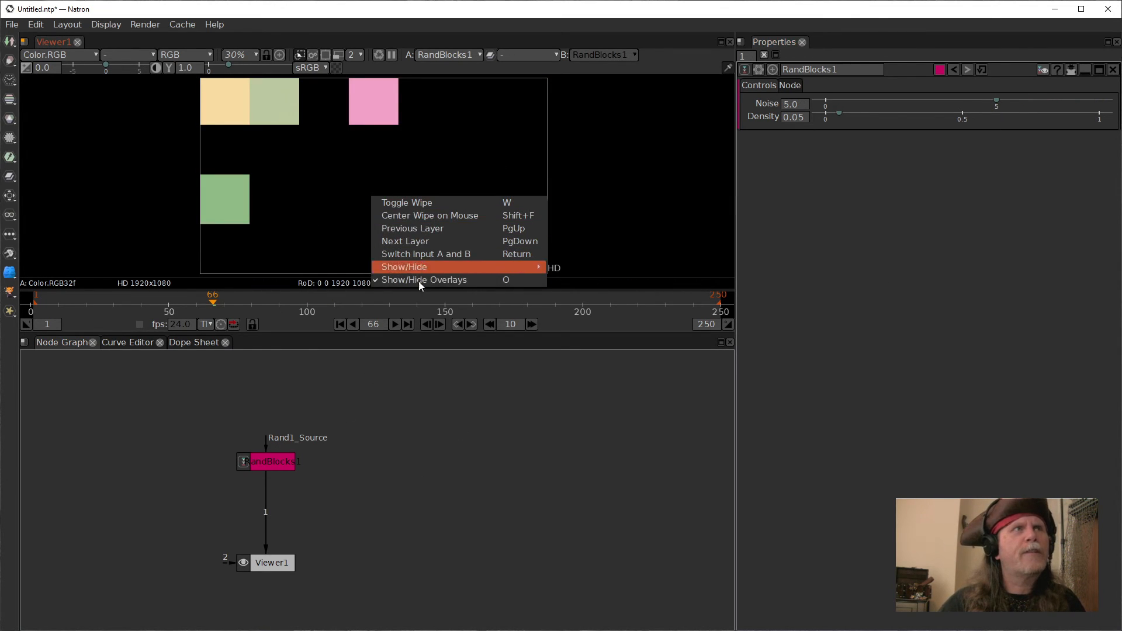
left_click(429, 399)
right_click(429, 398)
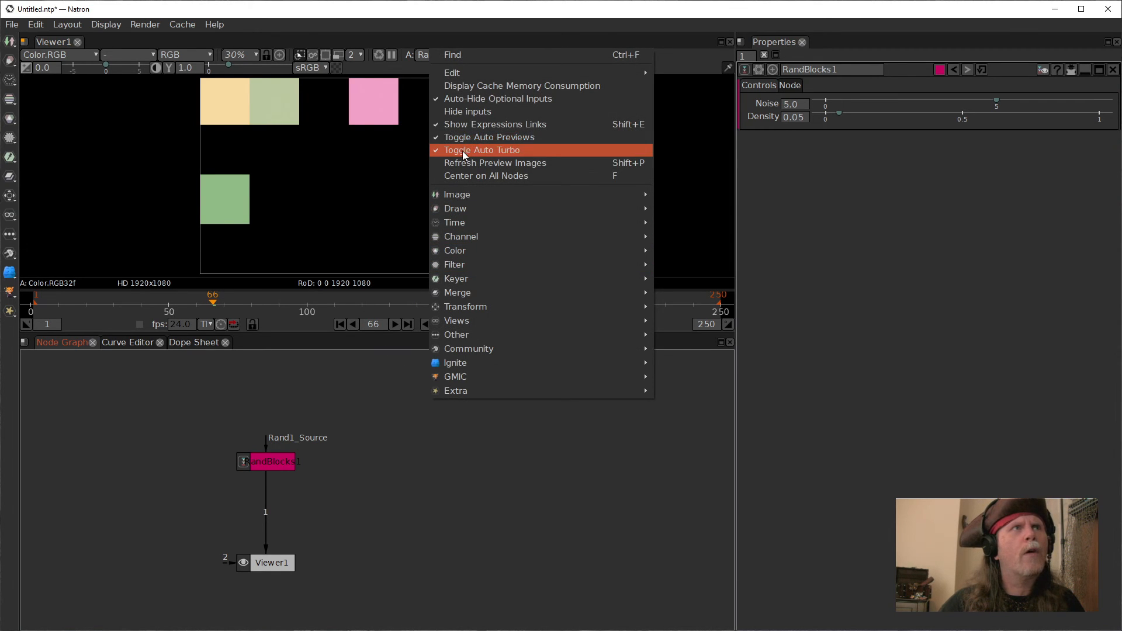
left_click(570, 514)
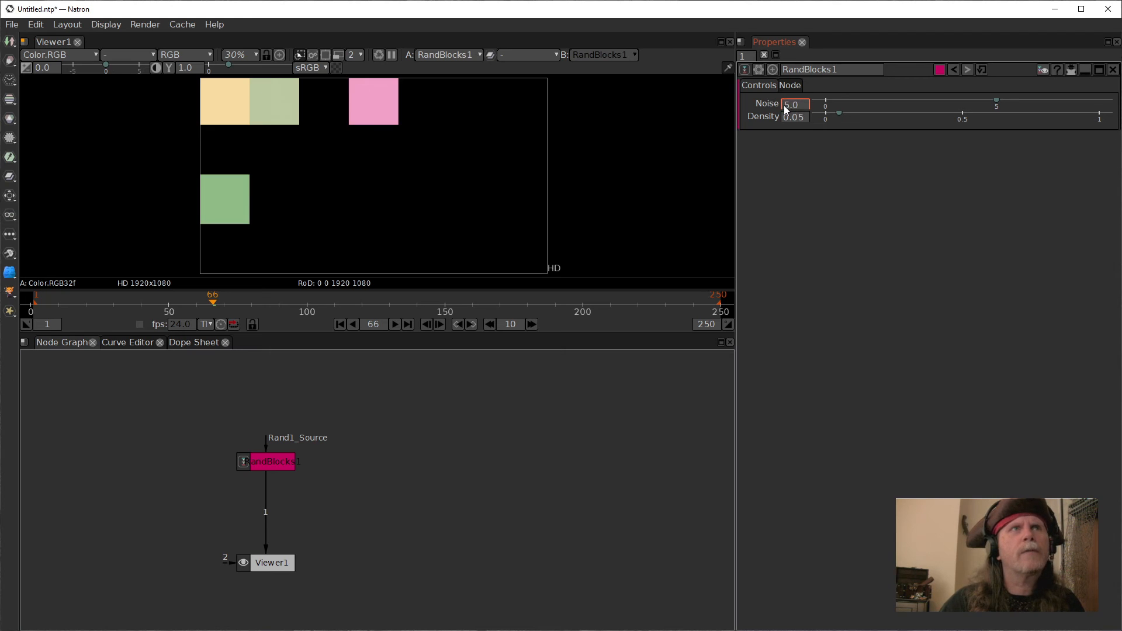
Step: Set RandBlocks1's Noise to 4.0
scroll(784, 105, "up", 2)
scroll(784, 105, "down", 3)
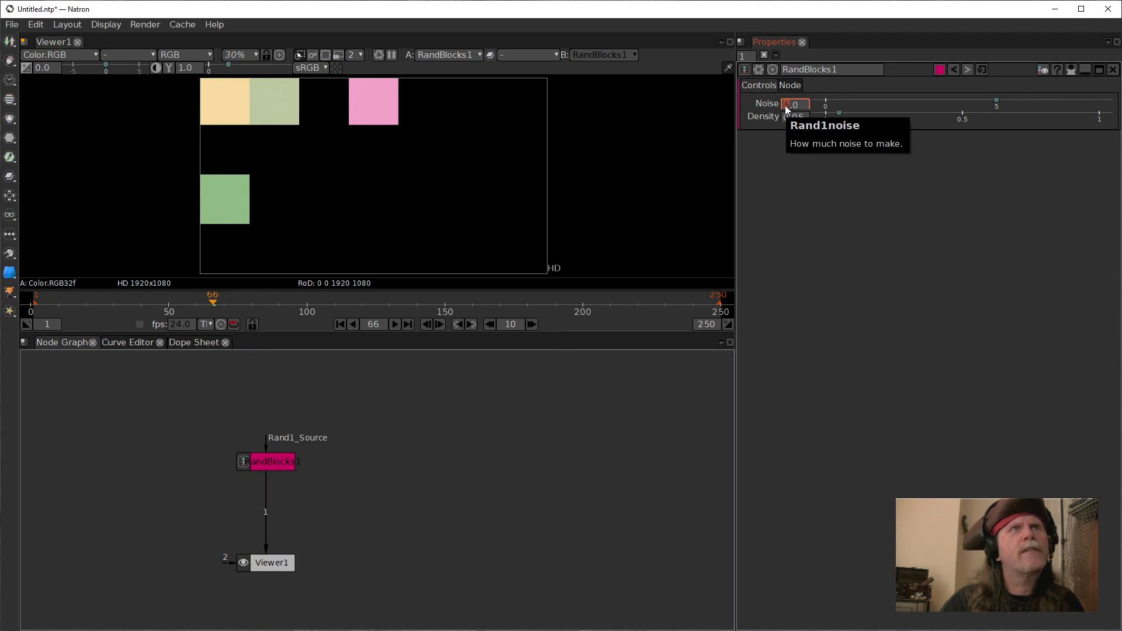
scroll(784, 106, "down", 1)
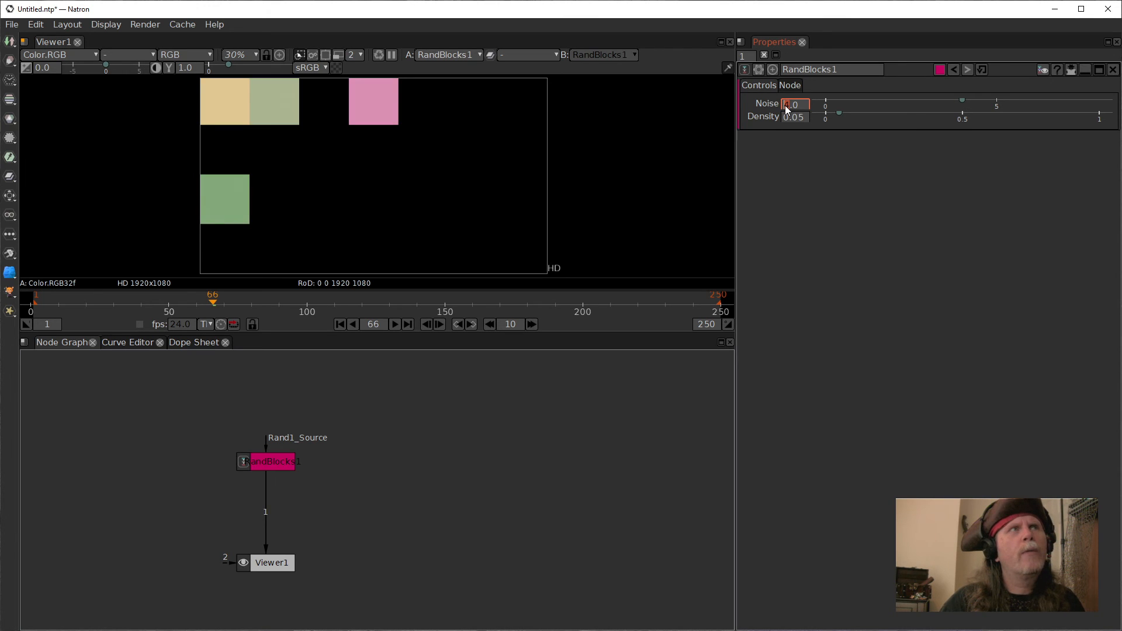
scroll(784, 105, "up", 1)
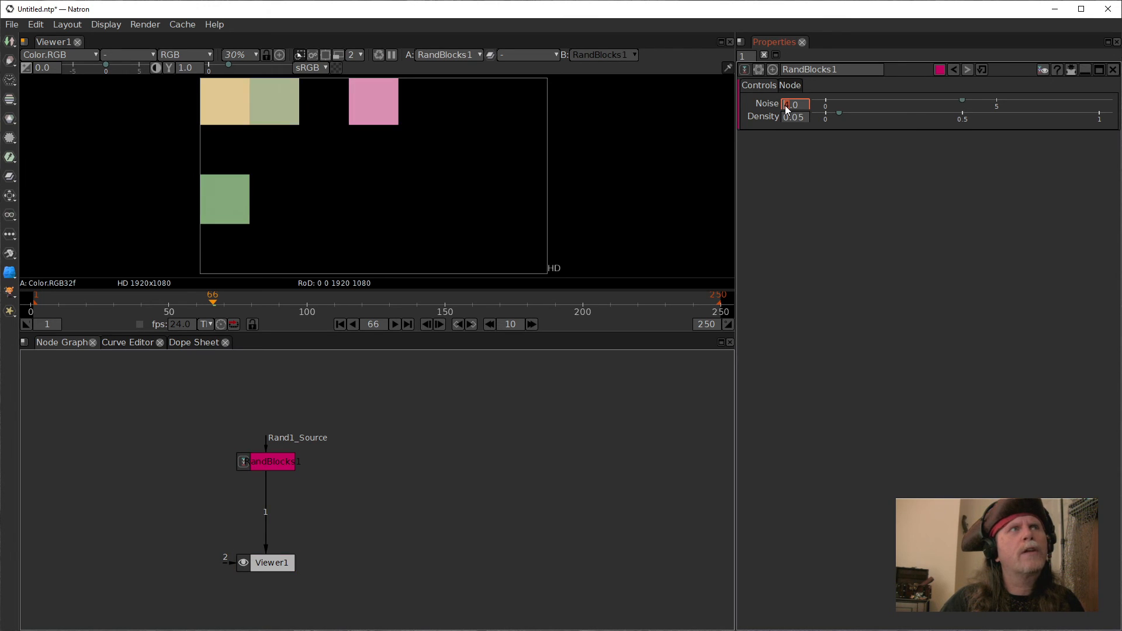